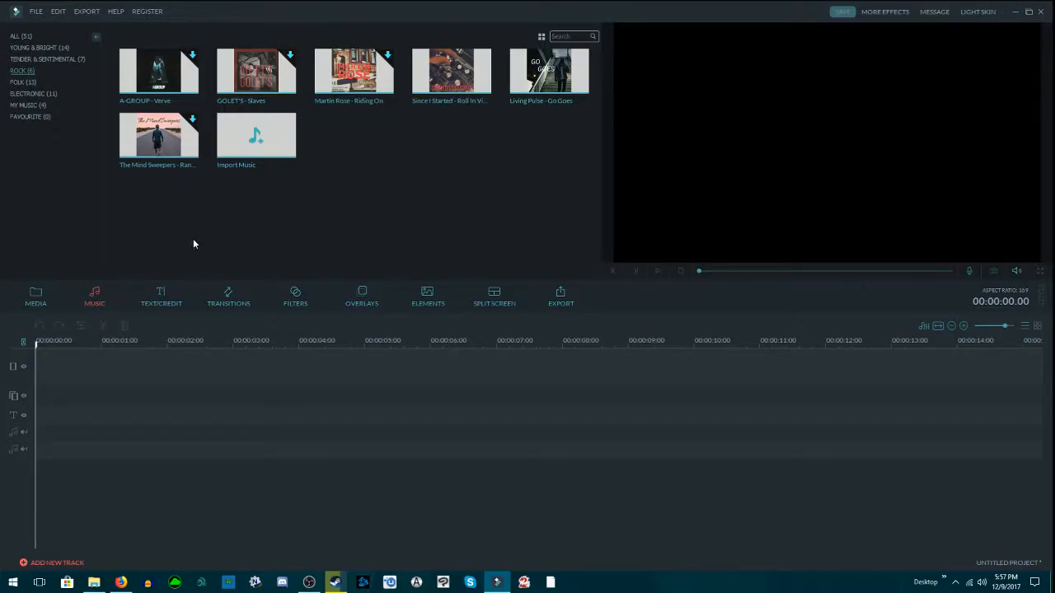
Step: Examine the media and music libraries, including the media import options and the Electronic, All and My Music categories
left_click(44, 299)
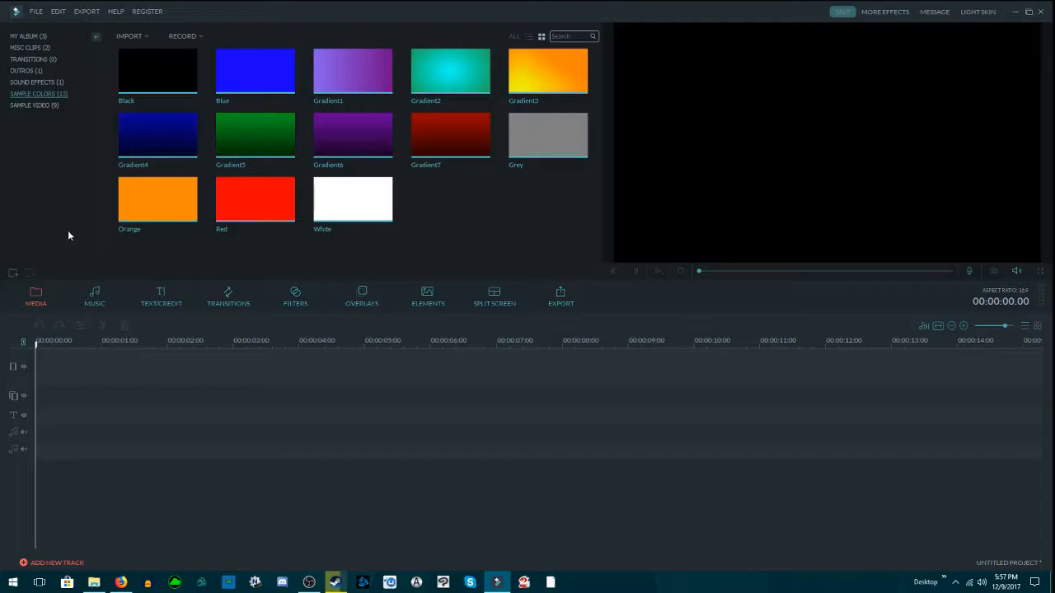
left_click(94, 298)
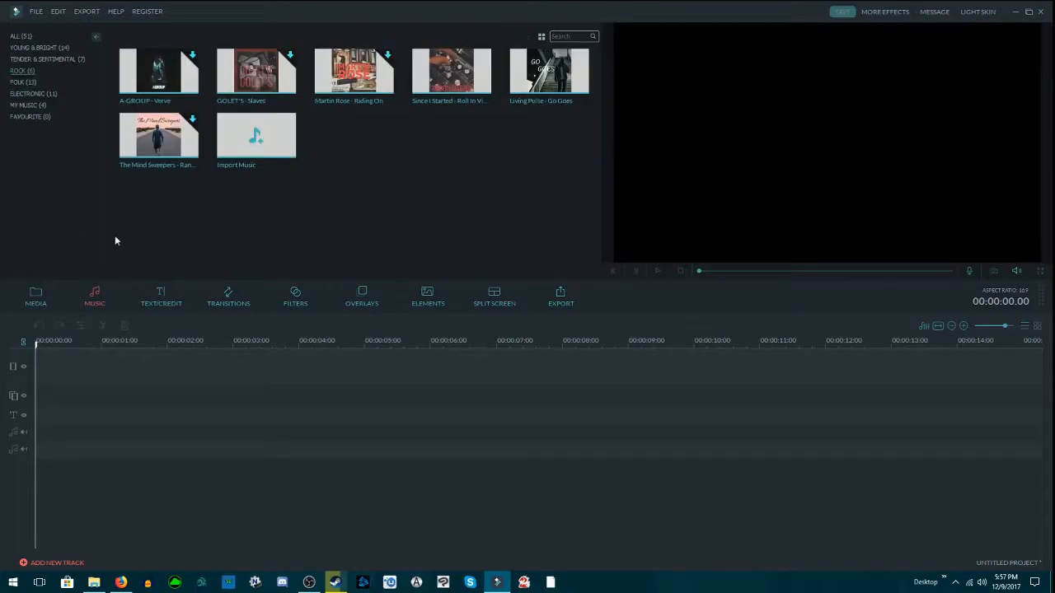
left_click(44, 292)
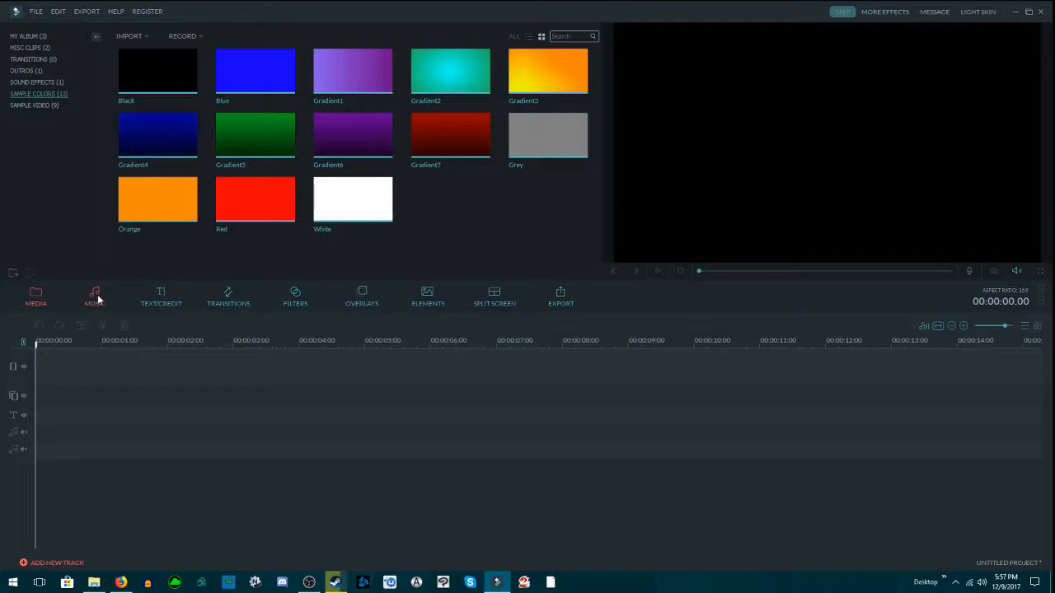
left_click(97, 300)
left_click(39, 303)
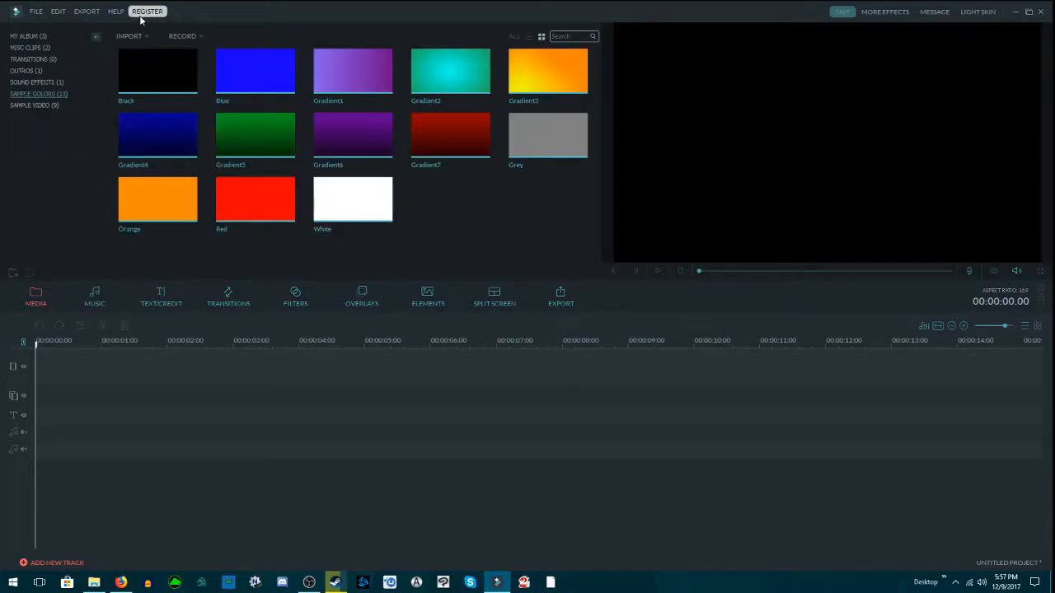
left_click(141, 36)
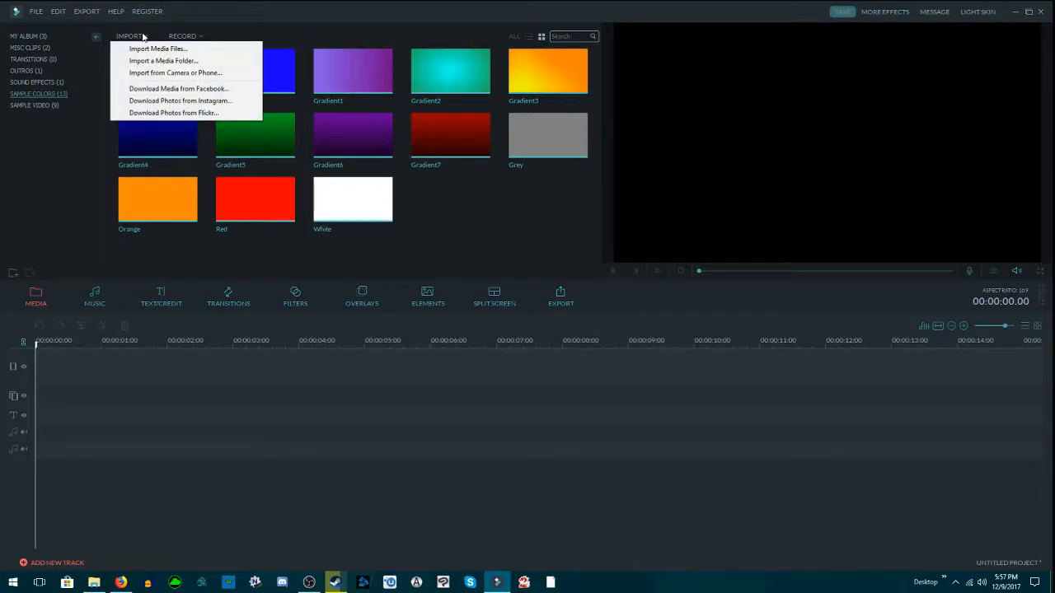
left_click(95, 298)
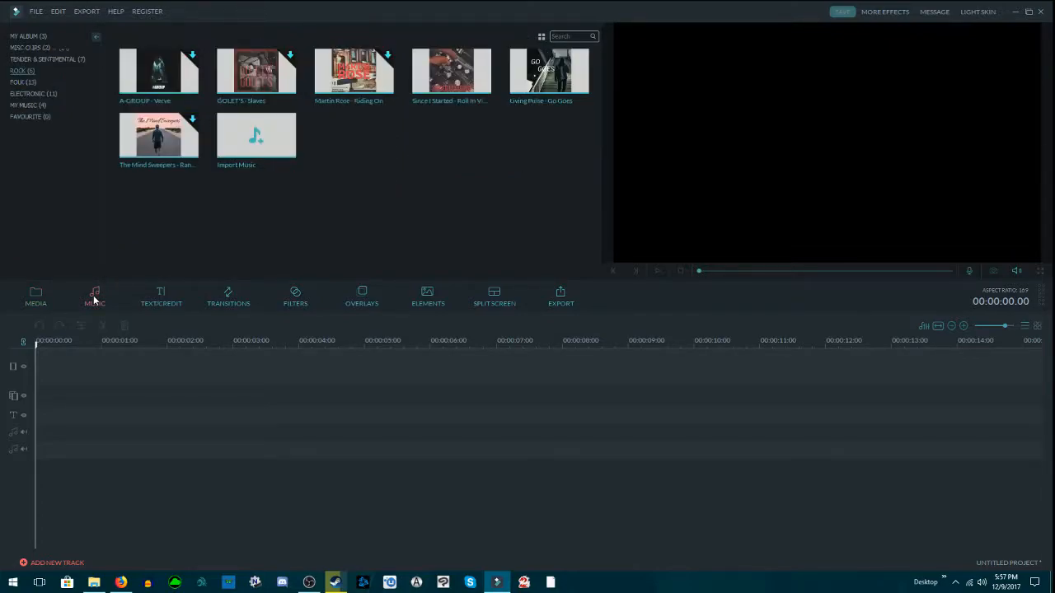
left_click(28, 94)
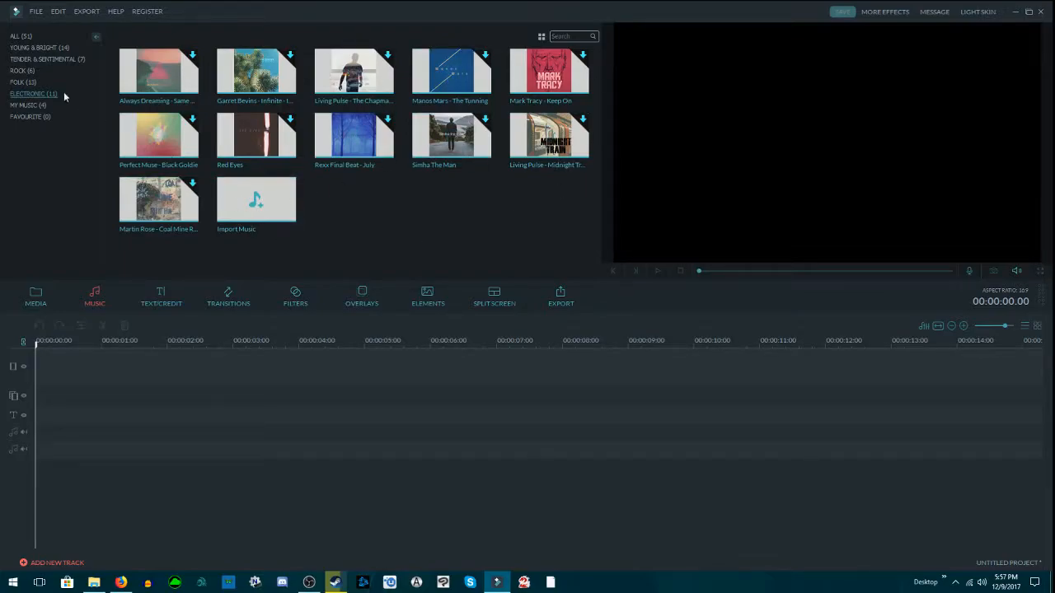
left_click(25, 38)
scroll(304, 247, "down", 10)
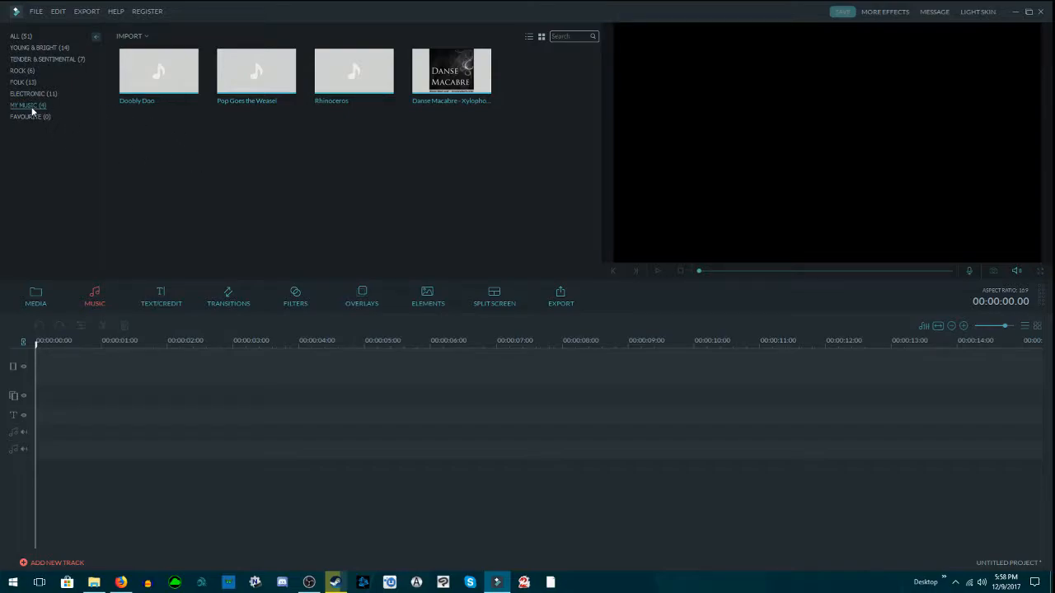
left_click(146, 37)
left_click(146, 39)
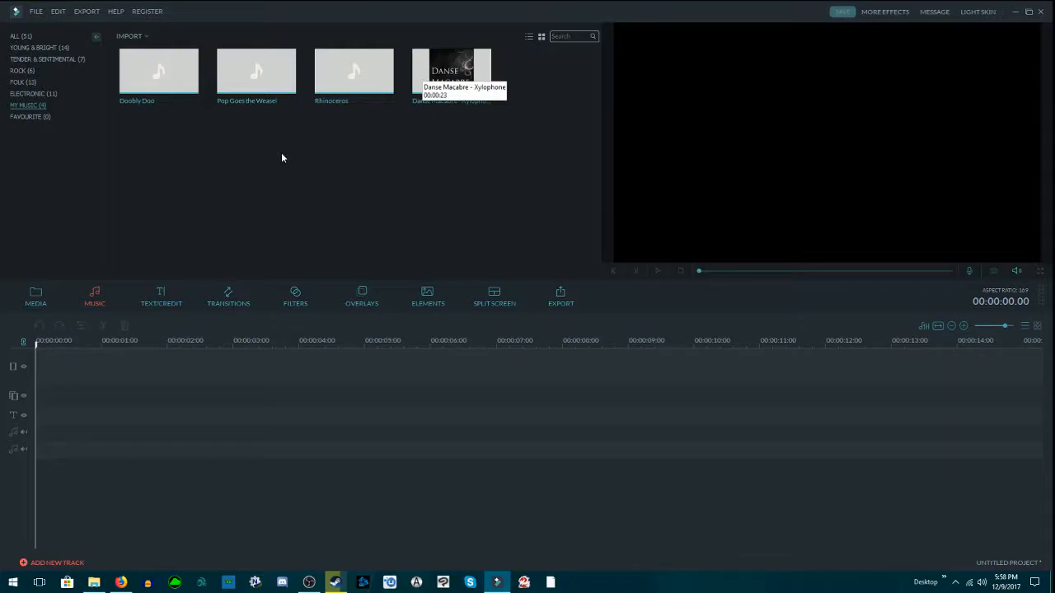
Step: Play a short preview of the Rhinoceros track from the My Music category
left_click(325, 86)
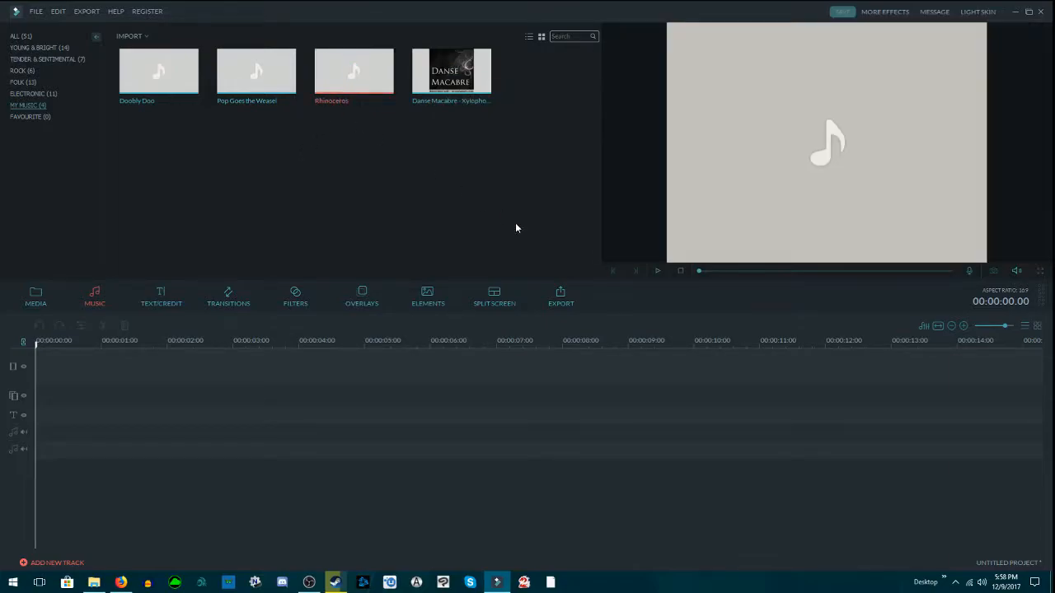
left_click(656, 271)
left_click(656, 271)
mouse_move(257, 75)
left_click(354, 73)
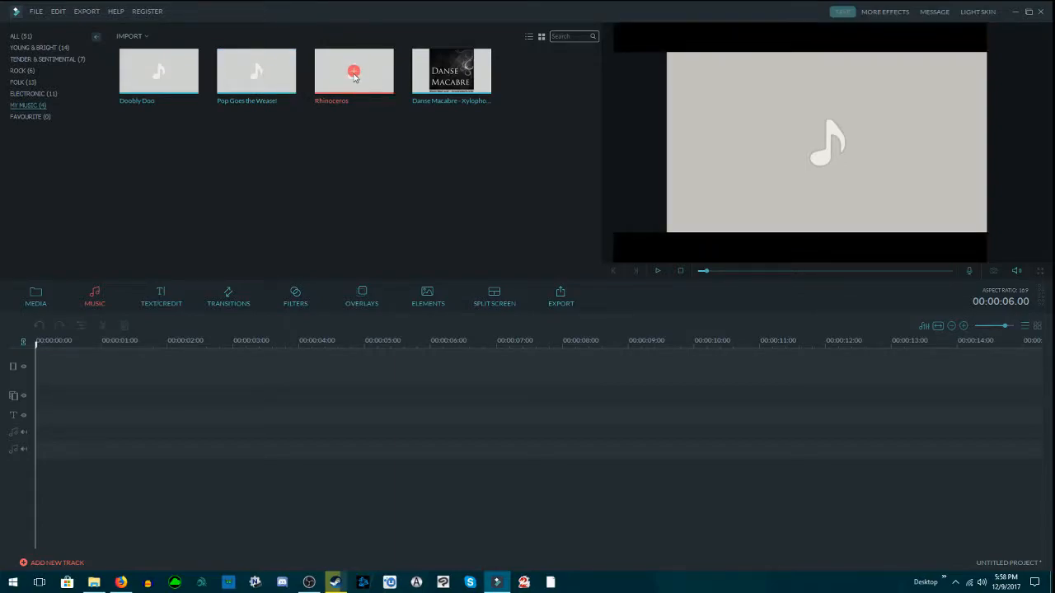
key("ctrl+z")
left_click_drag(354, 73, 40, 436)
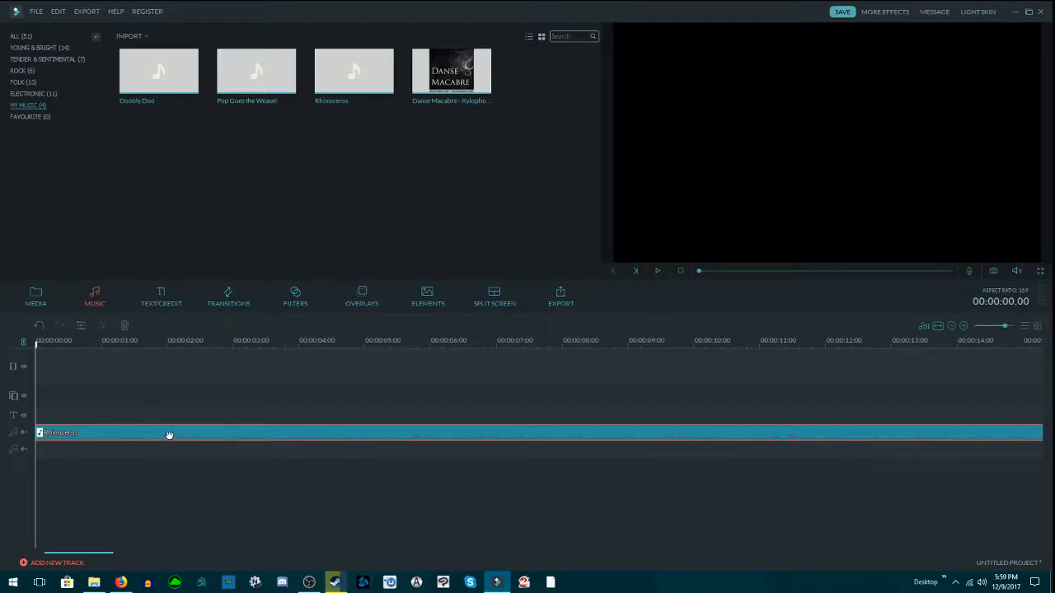
key("ctrl+z")
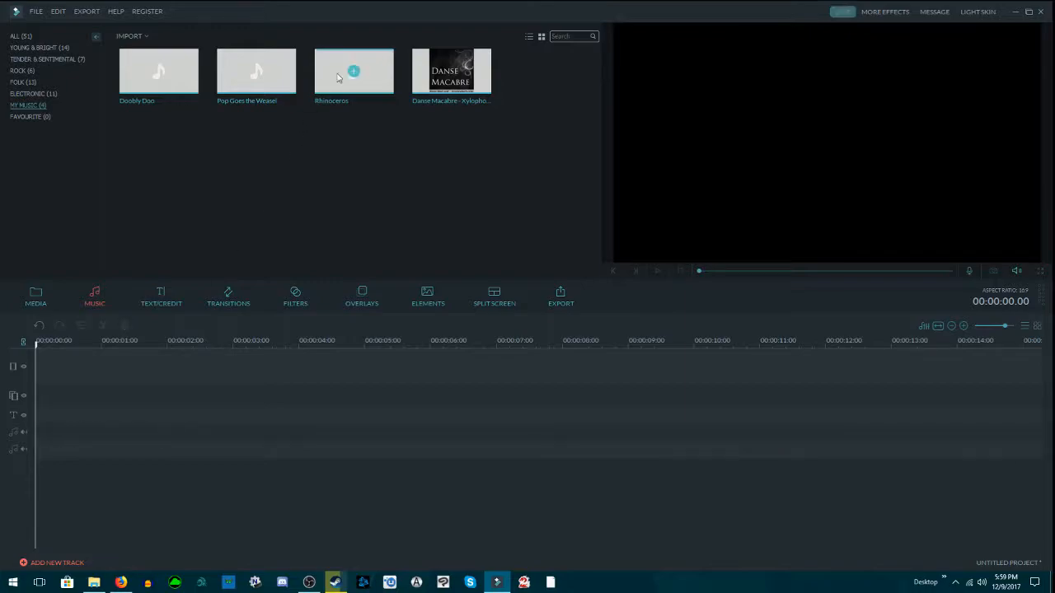
Step: Place the Rhinoceros track at the start of the first audio track and open its audio editing settings
left_click_drag(331, 75, 40, 437)
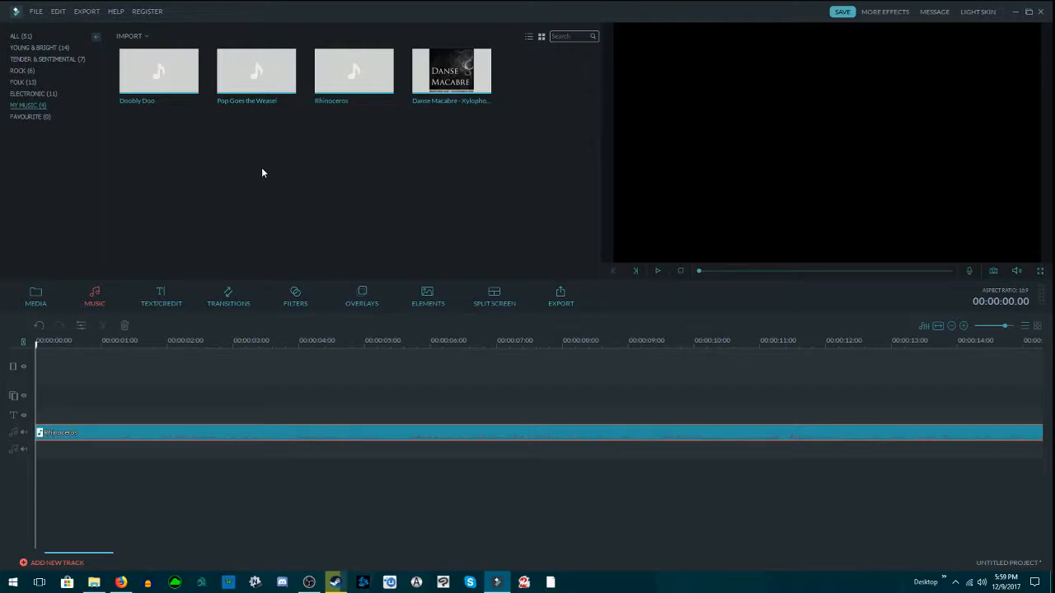
left_click(25, 71)
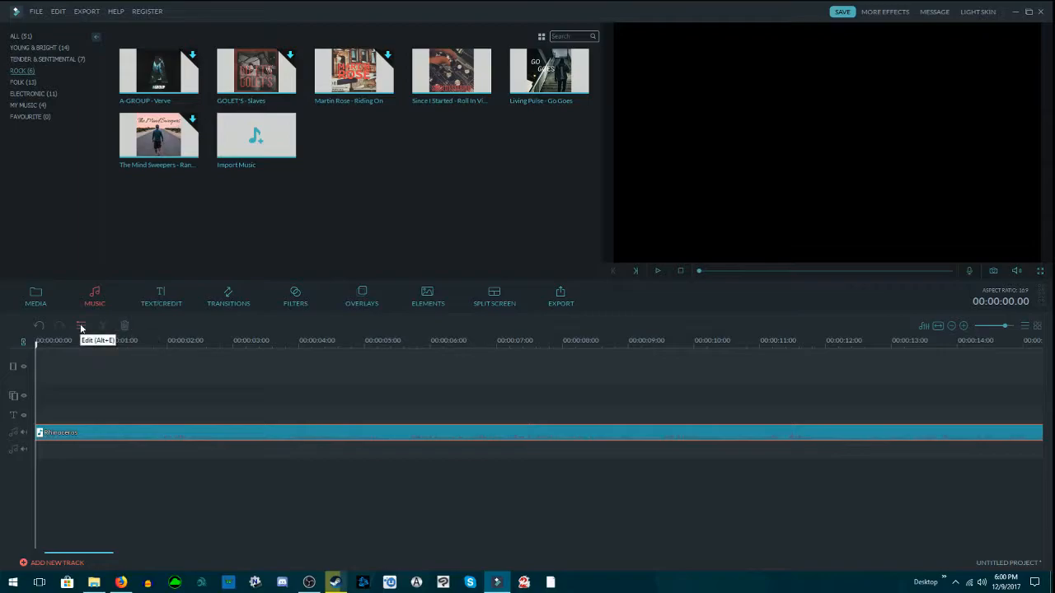
left_click(81, 326)
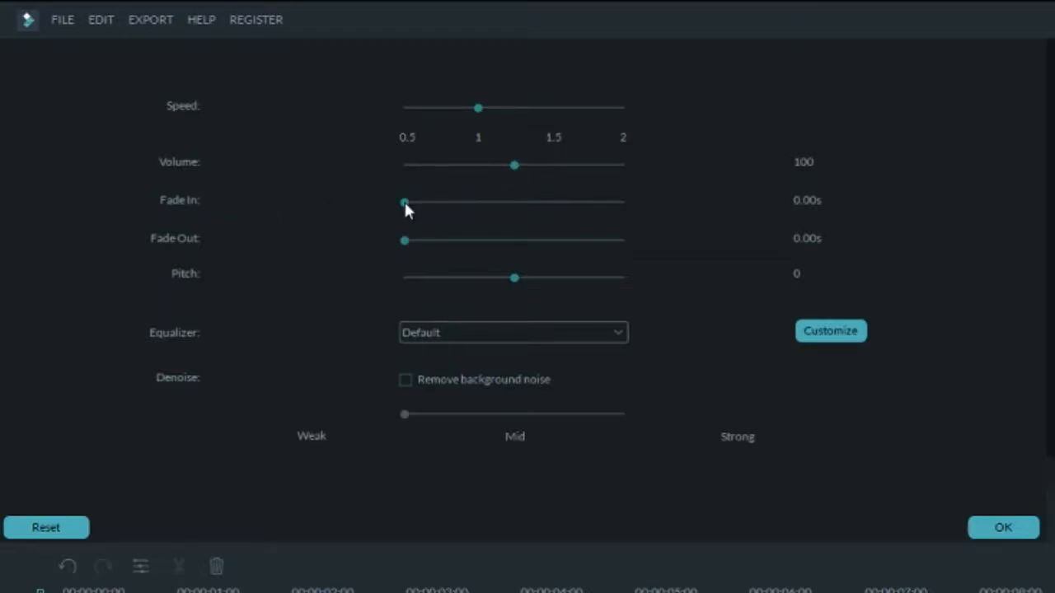
left_click_drag(404, 202, 625, 202)
left_click_drag(404, 245, 642, 244)
left_click_drag(625, 201, 493, 228)
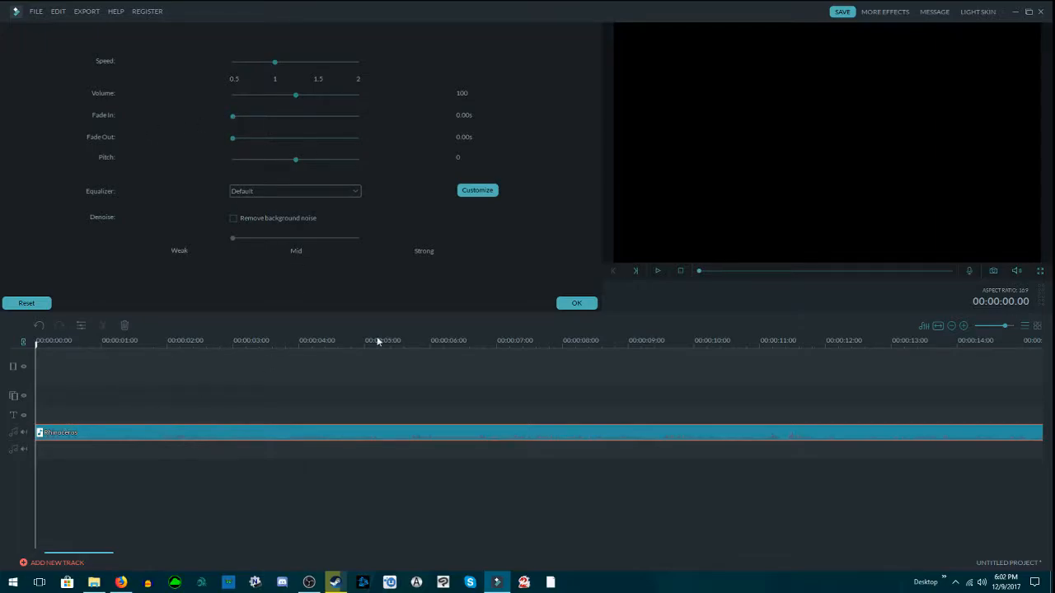
Step: Set the Rhinoceros clip's fade-in to 3.04 s, playing its opening before and after the change
left_click(657, 274)
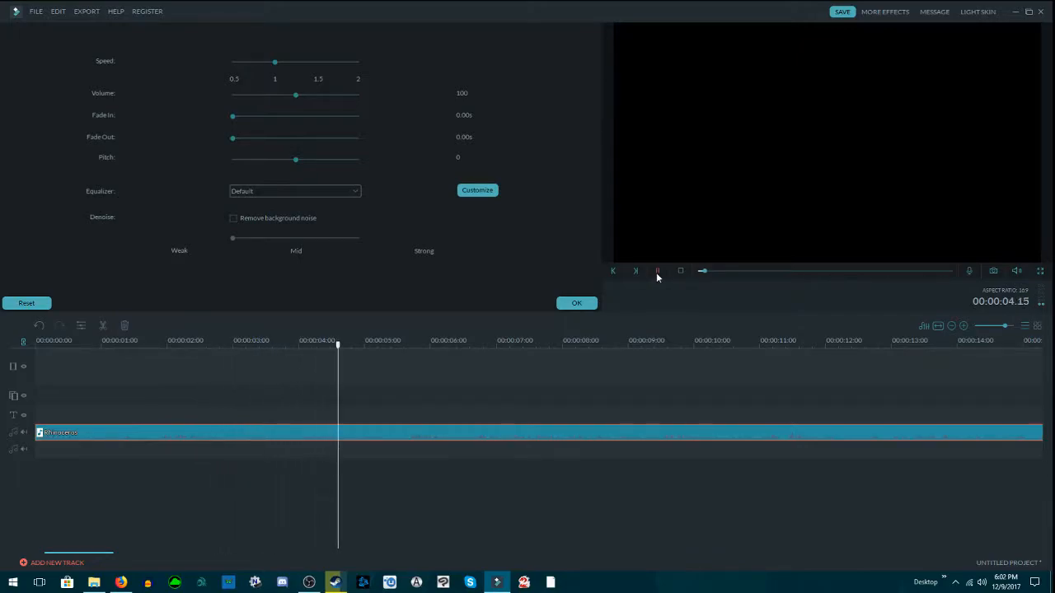
left_click(656, 274)
left_click_drag(388, 346, 28, 350)
left_click_drag(232, 117, 310, 120)
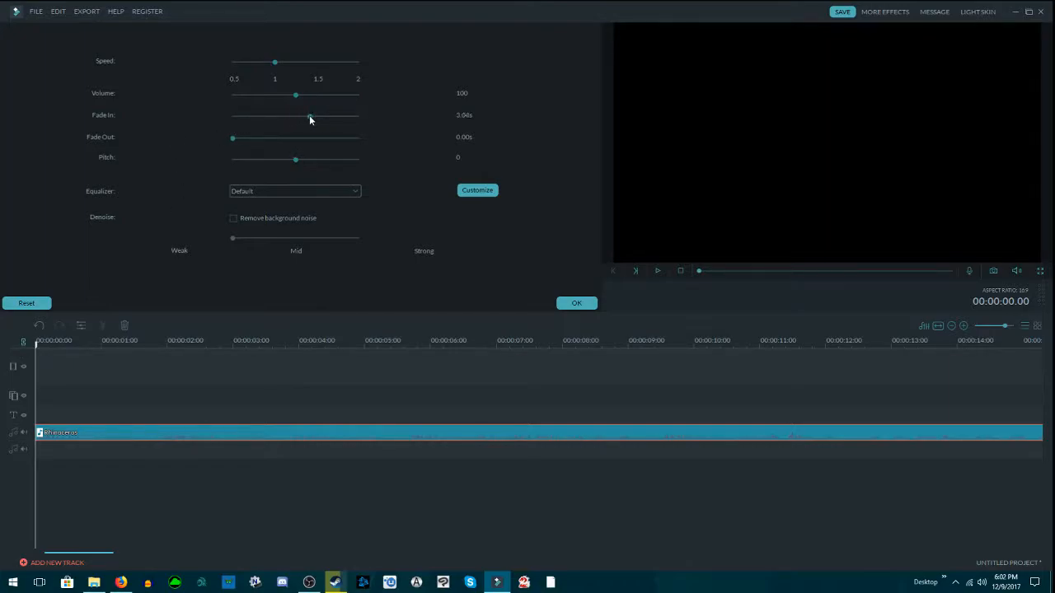
left_click(656, 272)
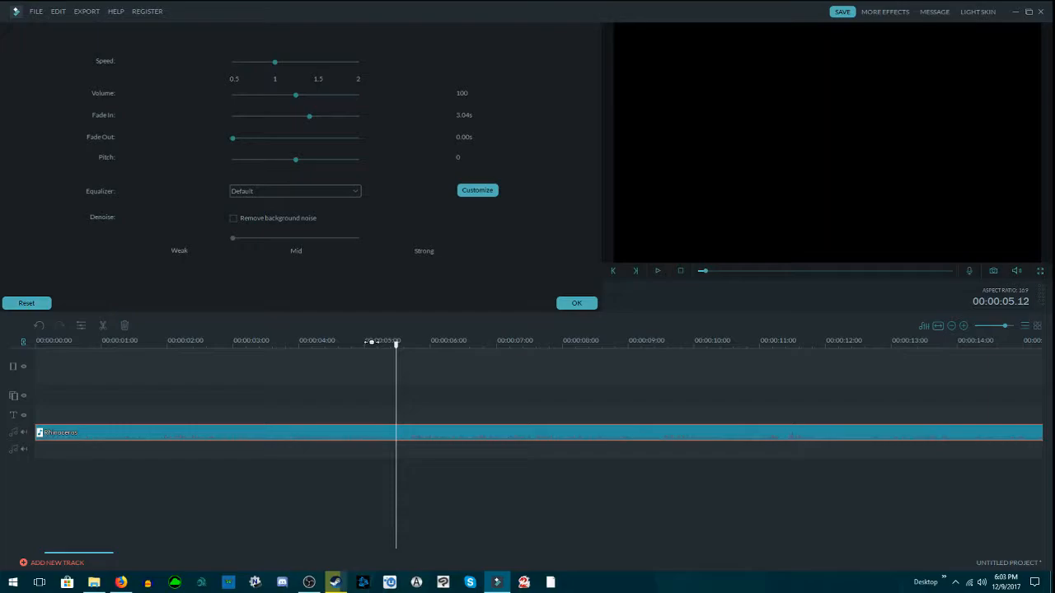
left_click(48, 342)
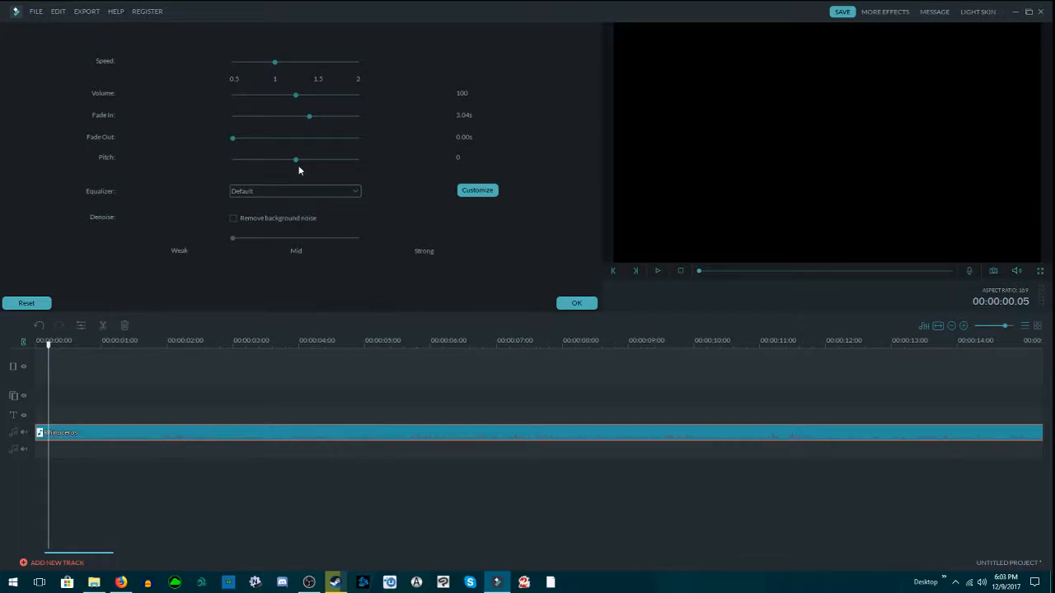
Step: Adjust the clip's pitch during playback, trying 5 and settling on -5, and stop the playback
left_click(657, 270)
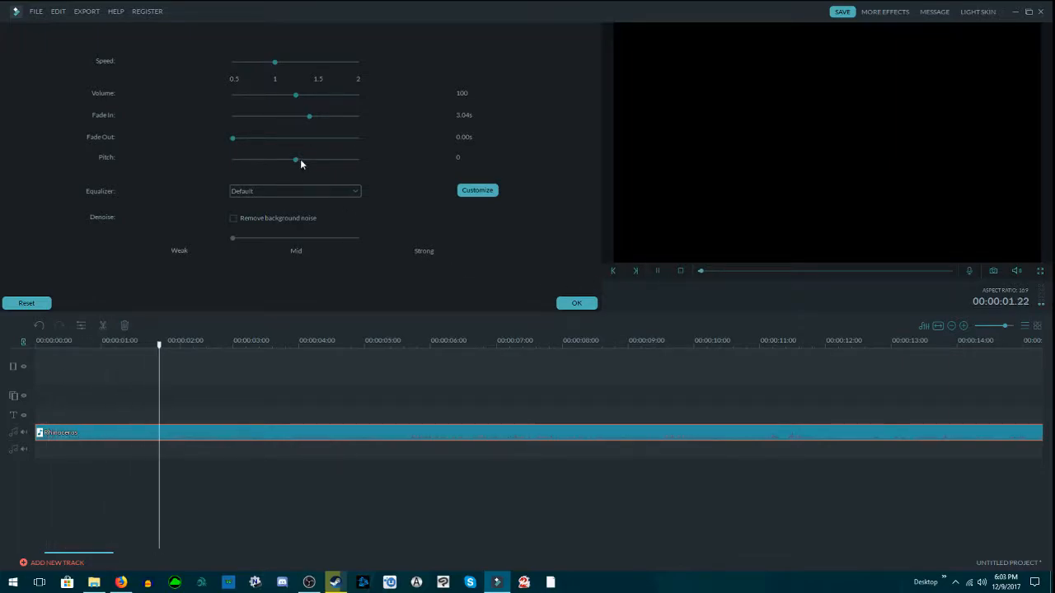
left_click_drag(297, 161, 323, 162)
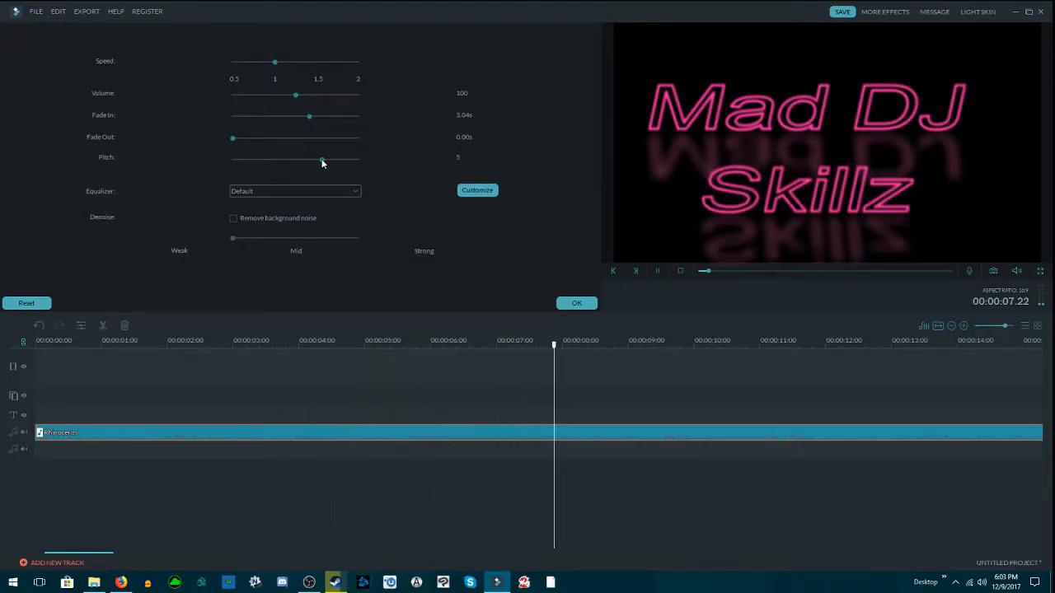
left_click_drag(322, 162, 258, 163)
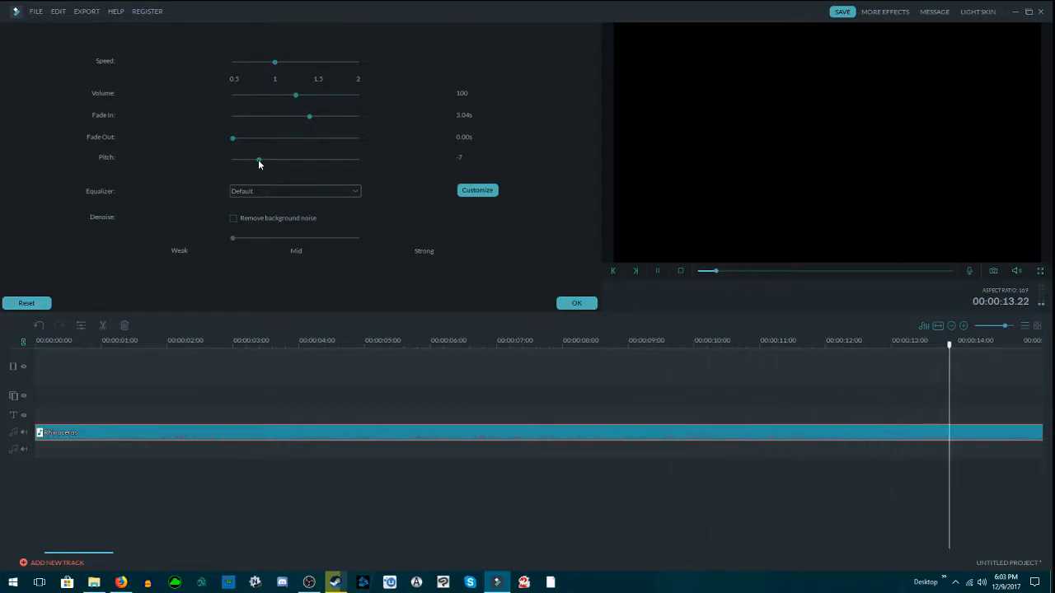
left_click(656, 272)
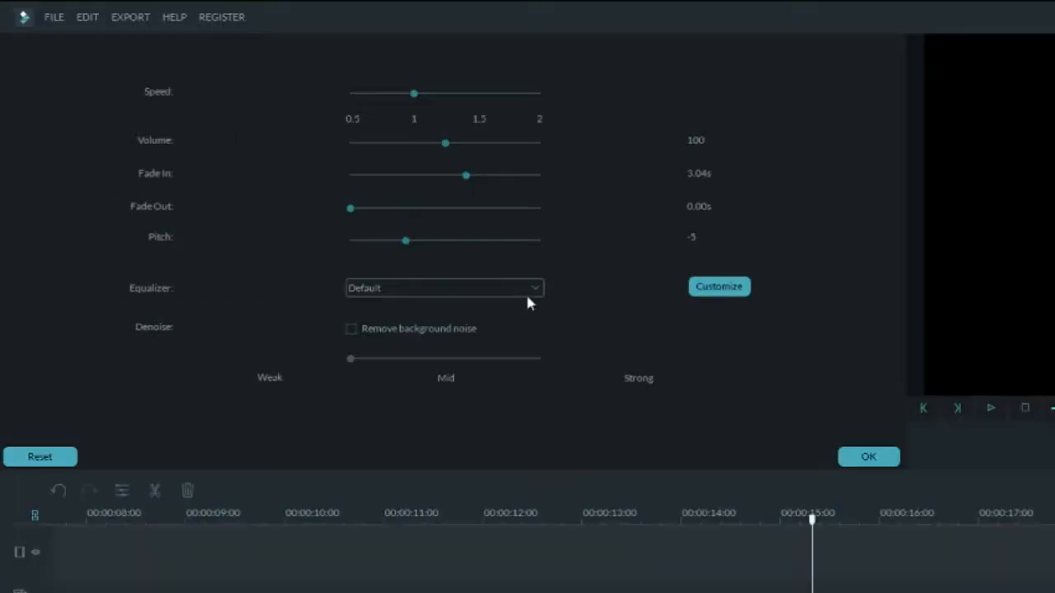
Step: Examine the equalizer presets and the custom equalizer's frequency bands, keeping the Default preset
left_click(353, 191)
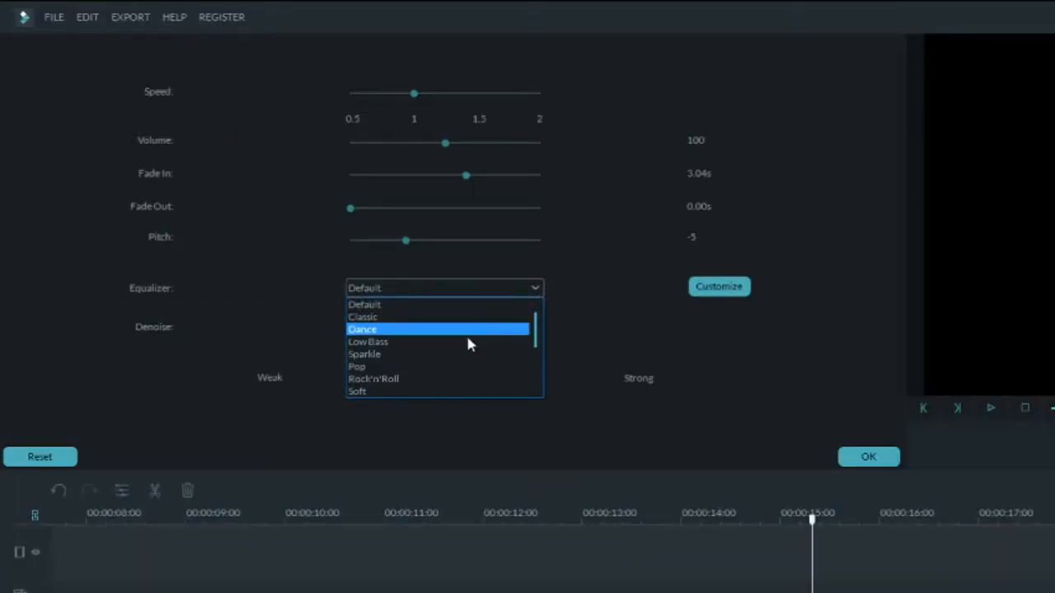
scroll(450, 345, "down", 3)
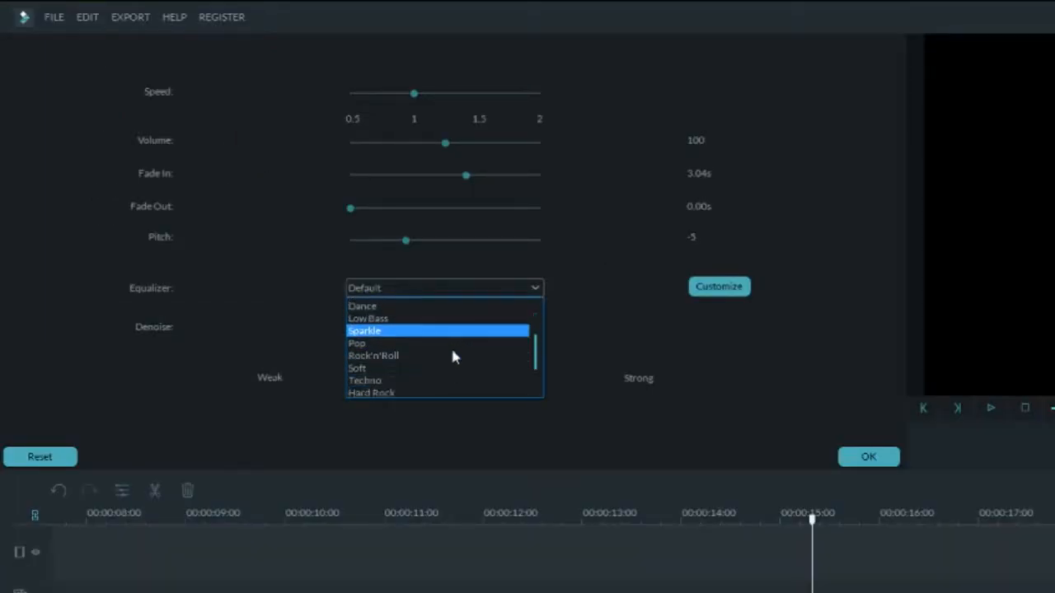
scroll(433, 337, "up", 3)
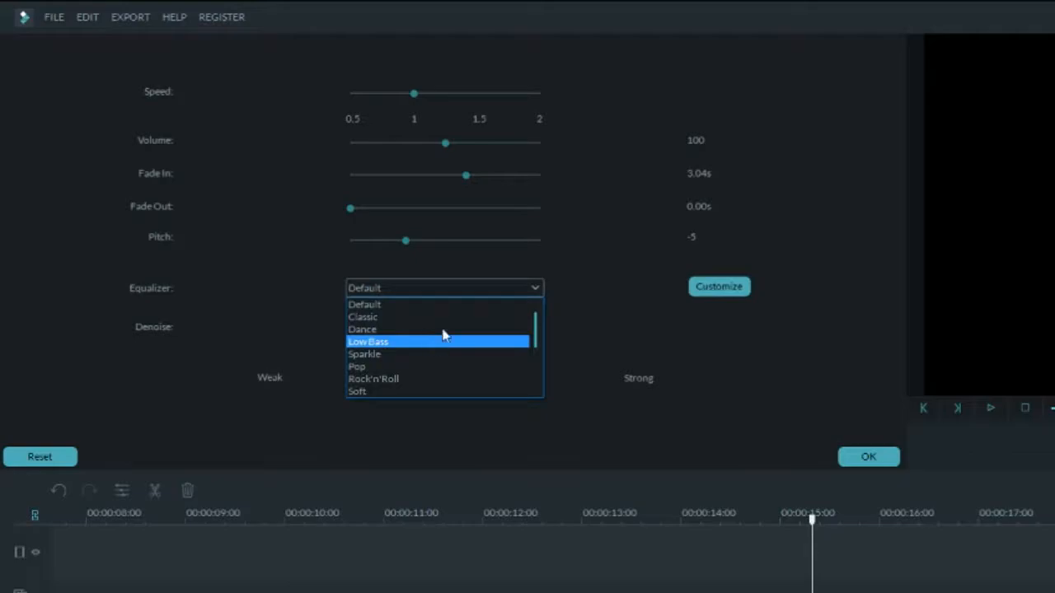
left_click(528, 292)
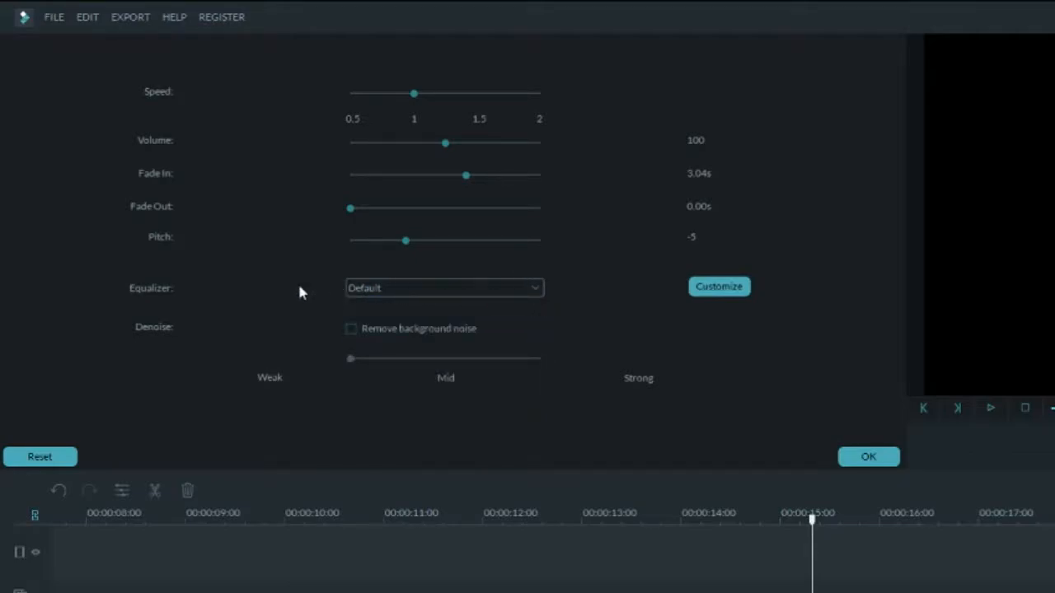
left_click(715, 287)
left_click_drag(742, 274, 775, 249)
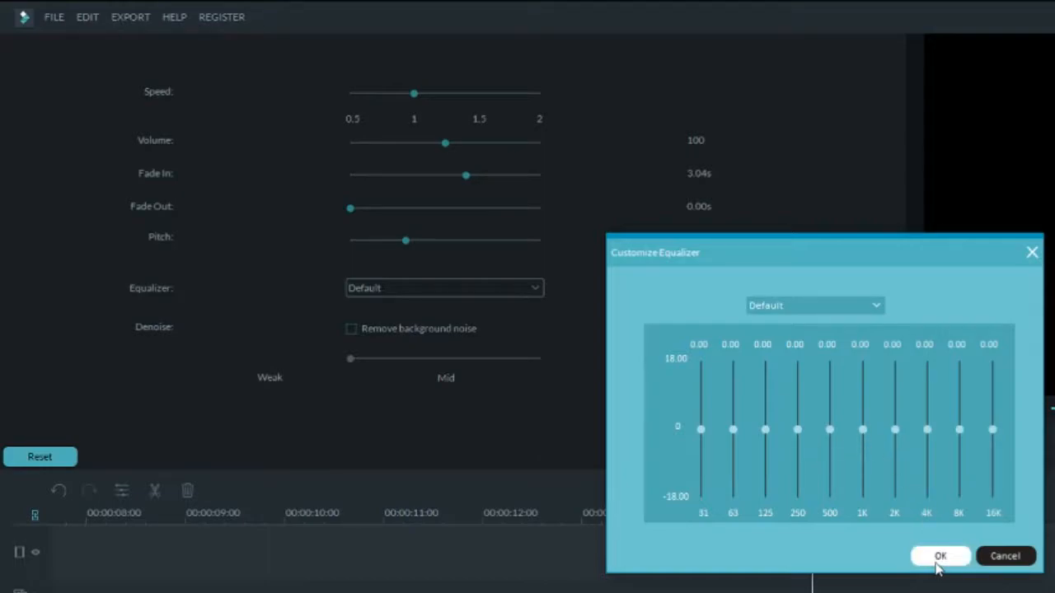
left_click(939, 557)
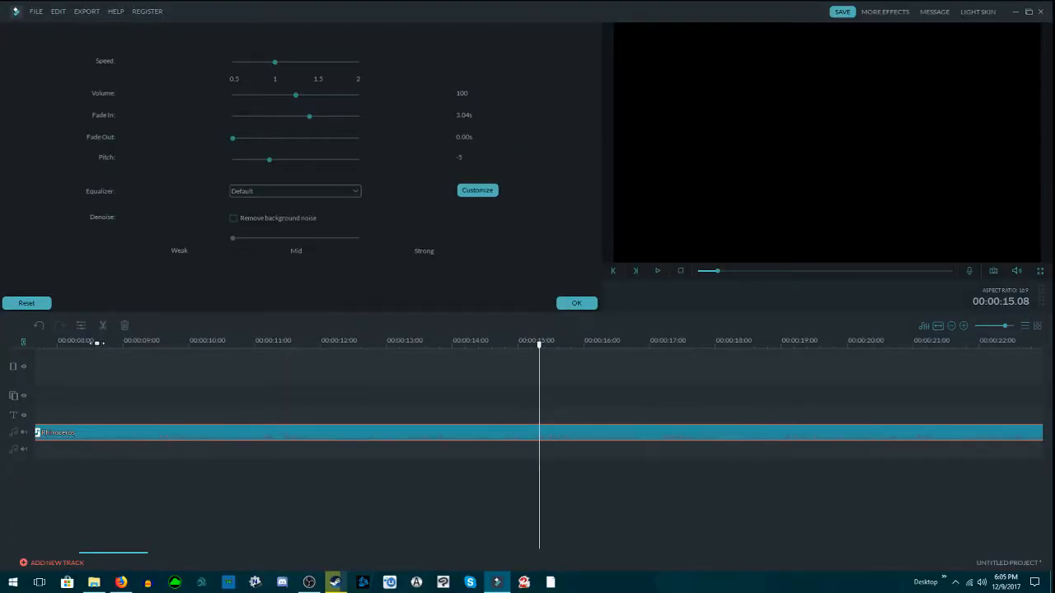
Step: Enable background noise removal for the clip, playing a section from about 8 to 9 seconds before and after
left_click(96, 342)
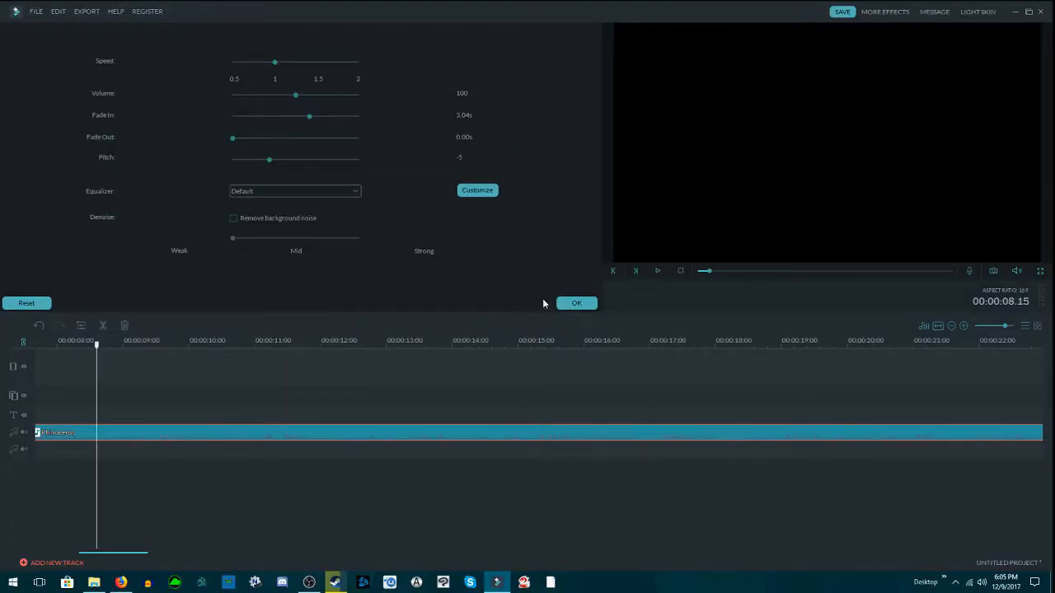
left_click(659, 271)
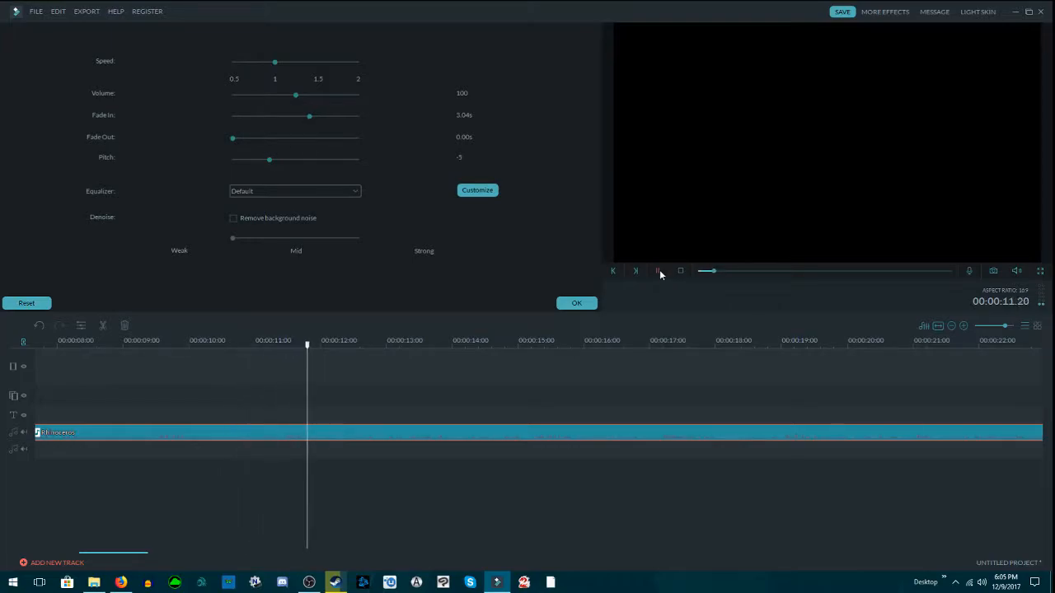
left_click(659, 271)
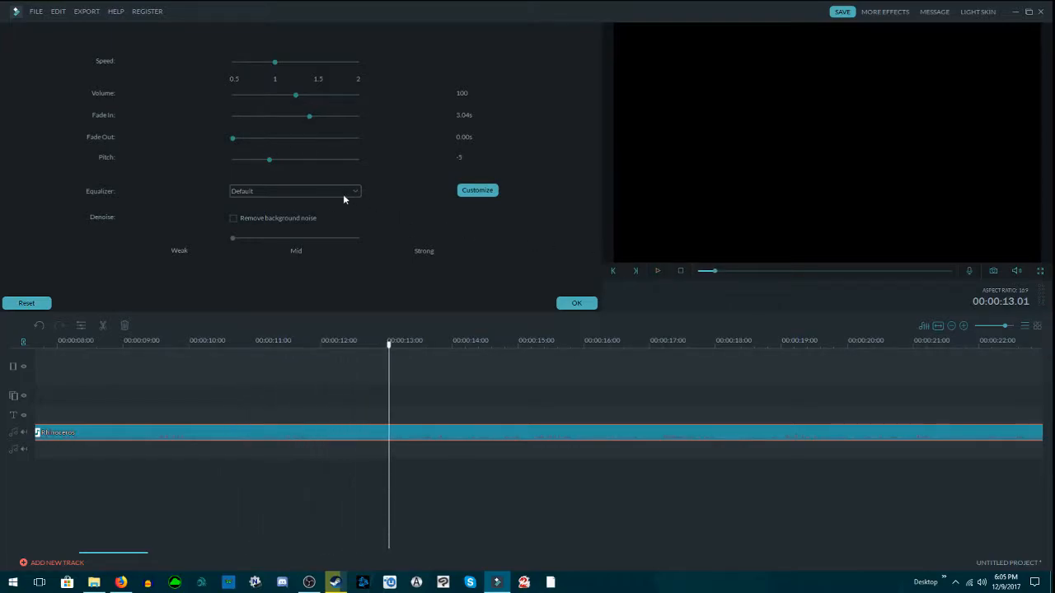
left_click(233, 218)
left_click(125, 344)
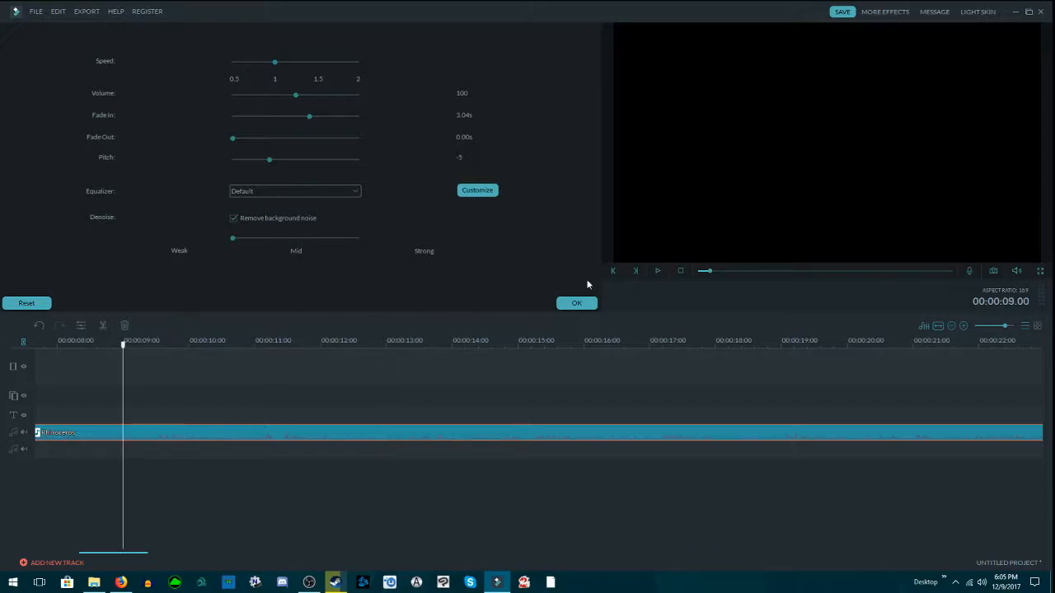
left_click(657, 271)
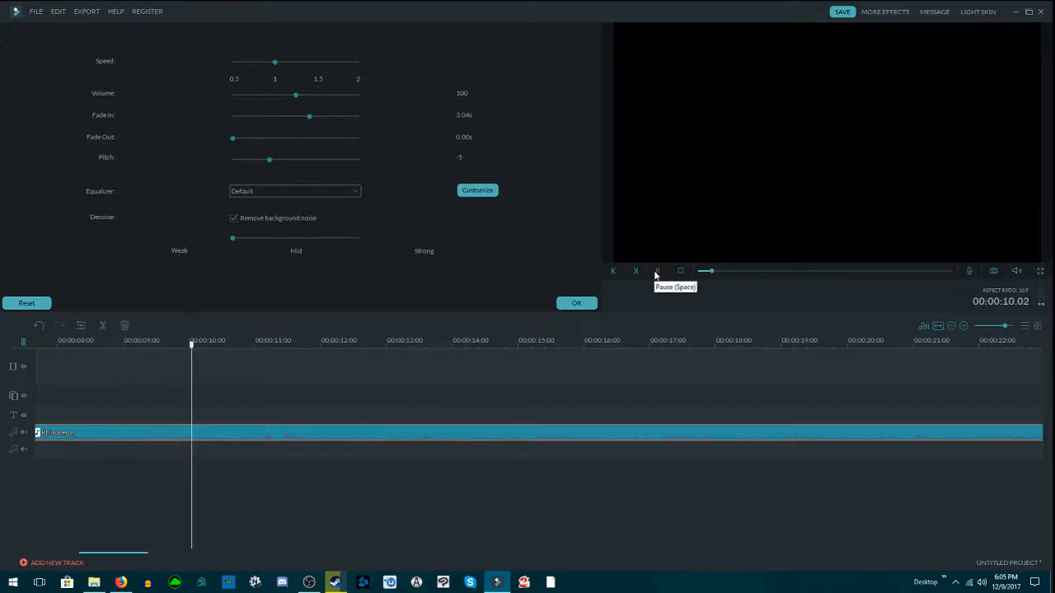
Step: Try several denoise strengths between Weak and Strong for the Rhinoceros clip with background noise removal enabled
left_click(657, 271)
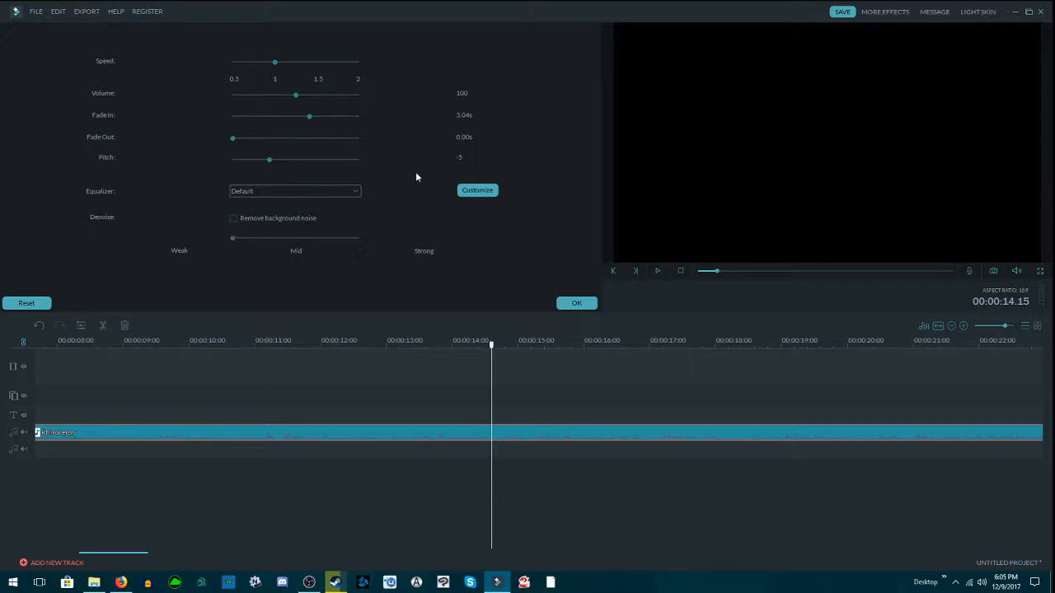
left_click(234, 217)
left_click(349, 242)
left_click(244, 237)
left_click(338, 239)
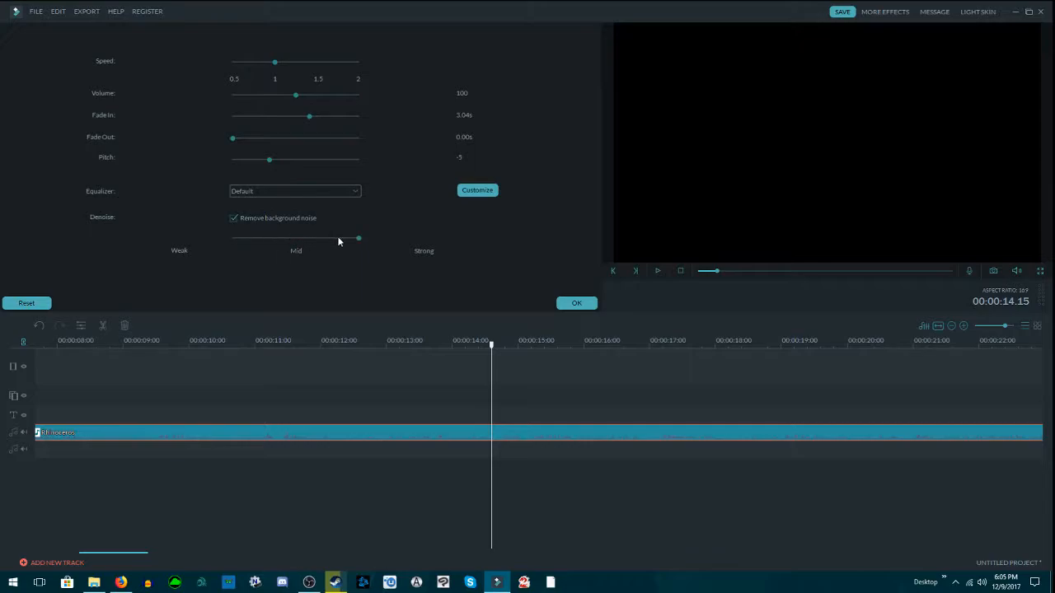
left_click(253, 239)
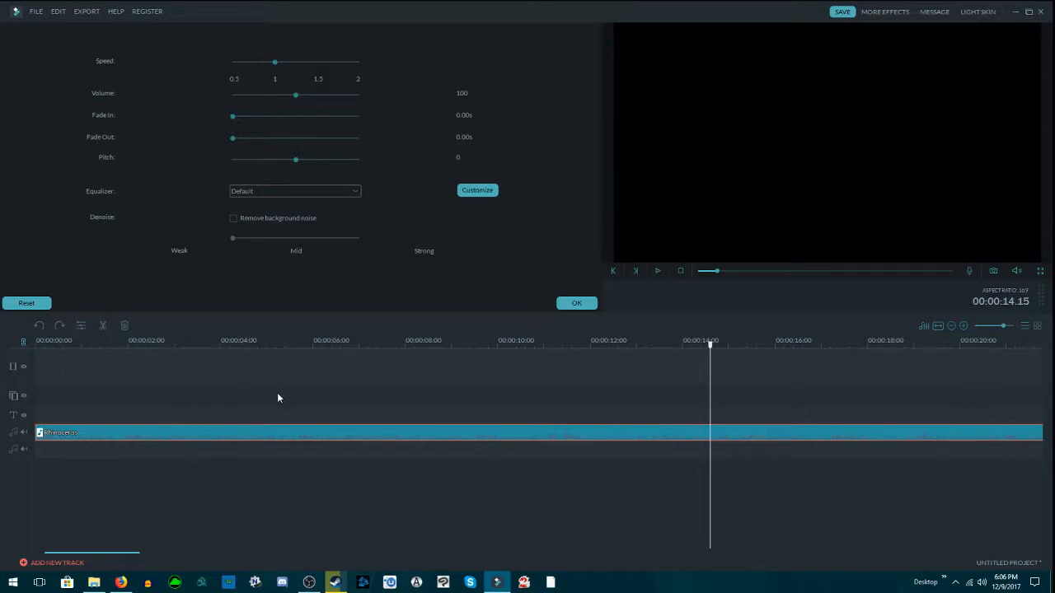
key("Delete")
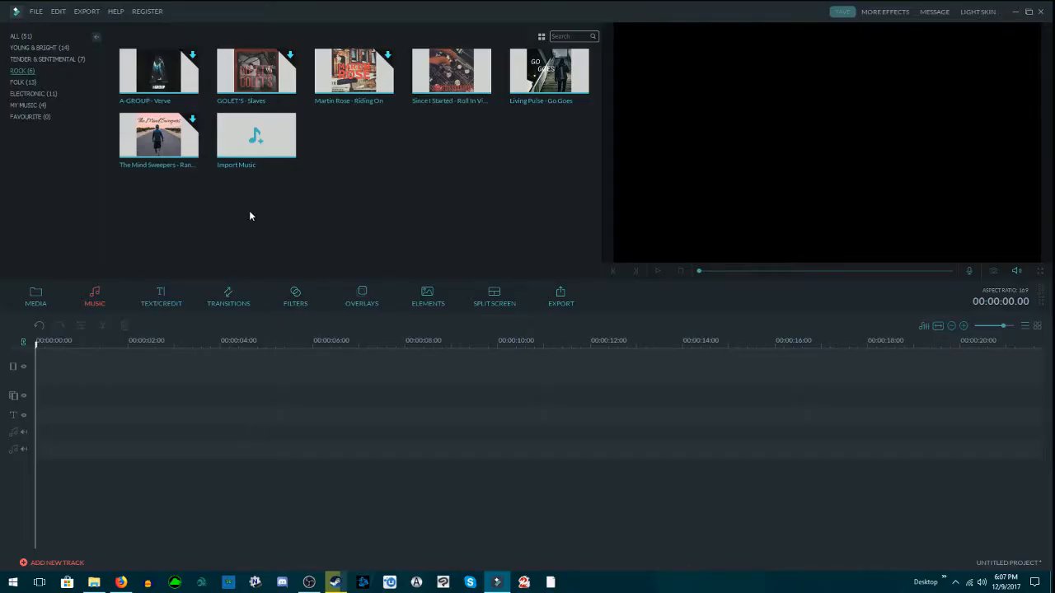
left_click(39, 299)
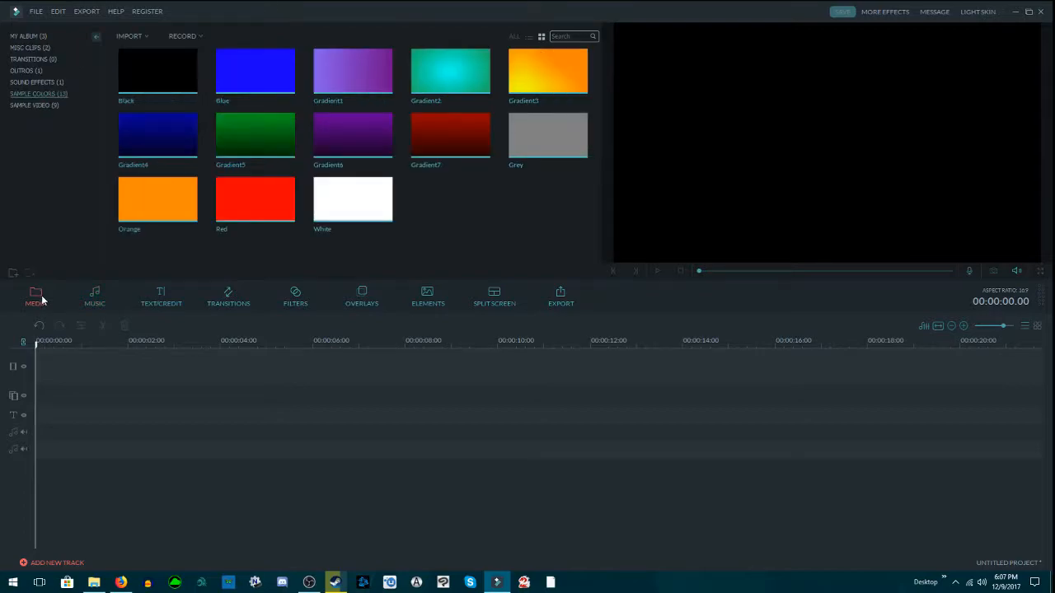
left_click(25, 48)
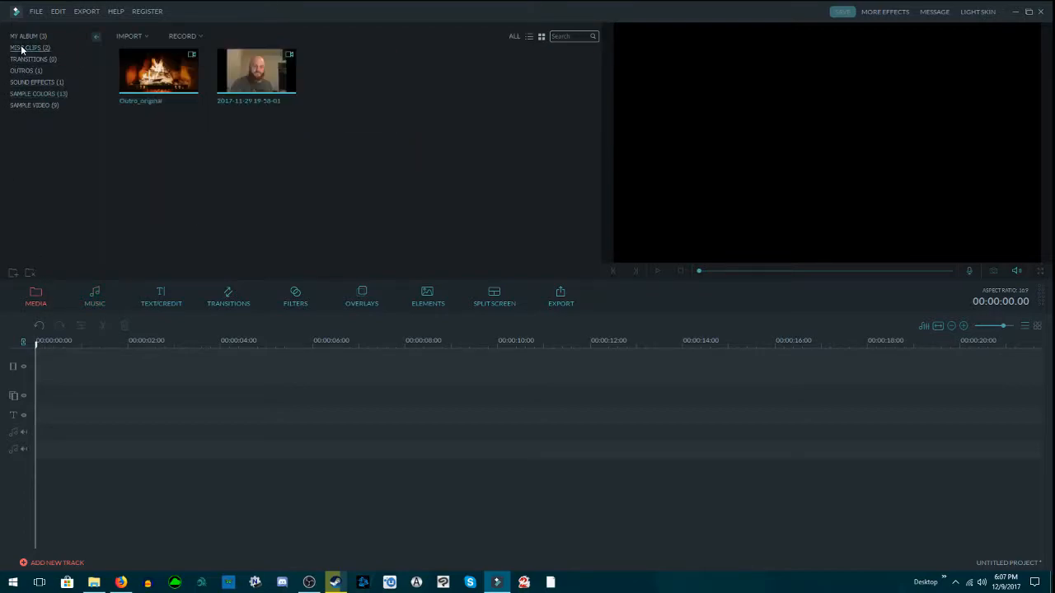
left_click(258, 76)
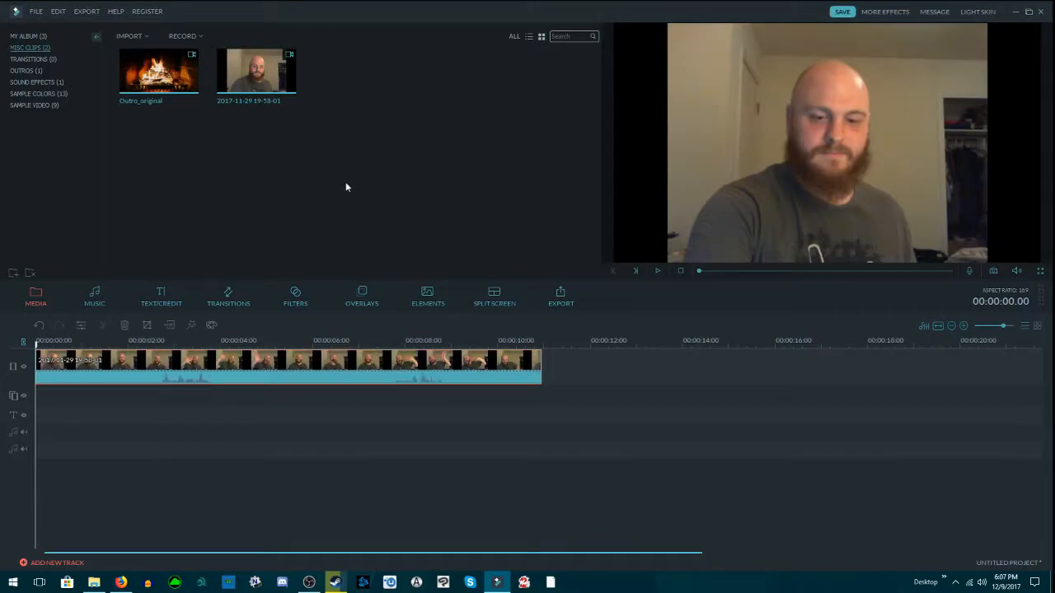
Step: Add Rhinoceros from My Music to the first music track under the video and play the first four seconds together
left_click(96, 301)
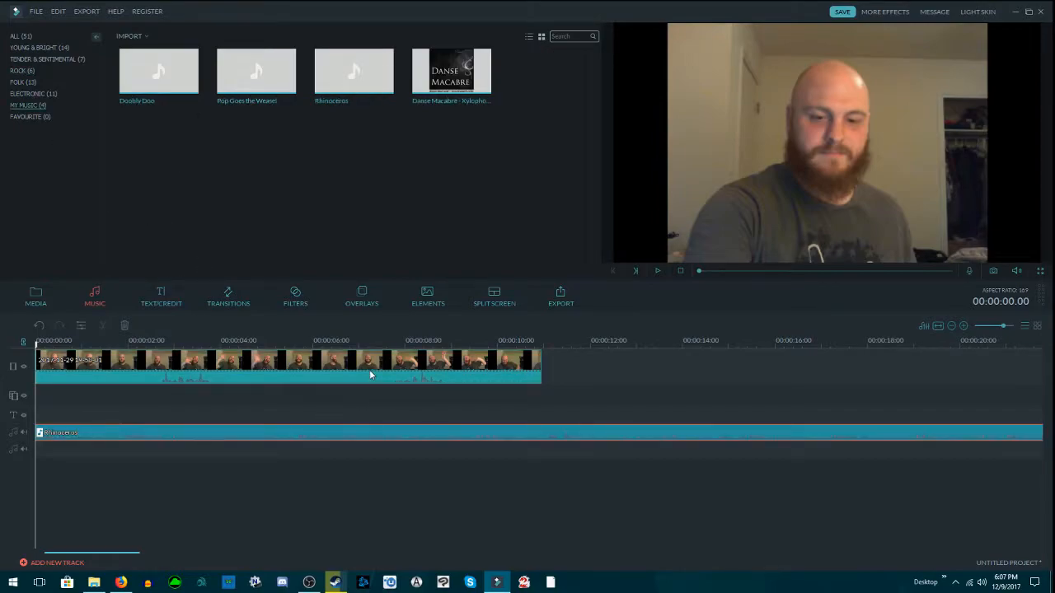
mouse_move(92, 434)
left_mouse_down()
mouse_move(177, 440)
mouse_move(87, 430)
mouse_move(179, 429)
mouse_move(90, 430)
left_mouse_up()
left_click(658, 272)
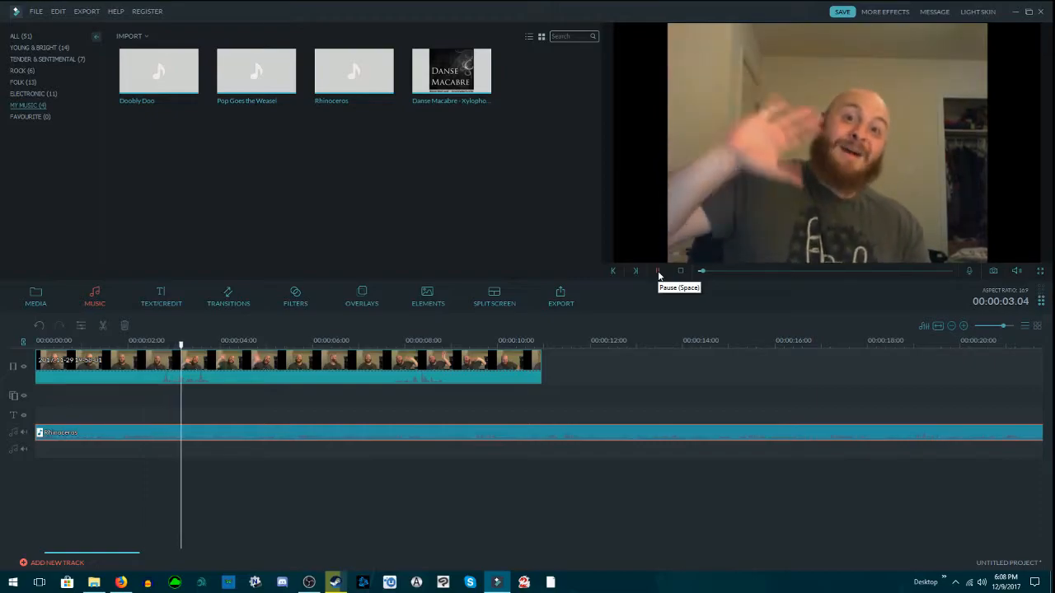
left_click(659, 273)
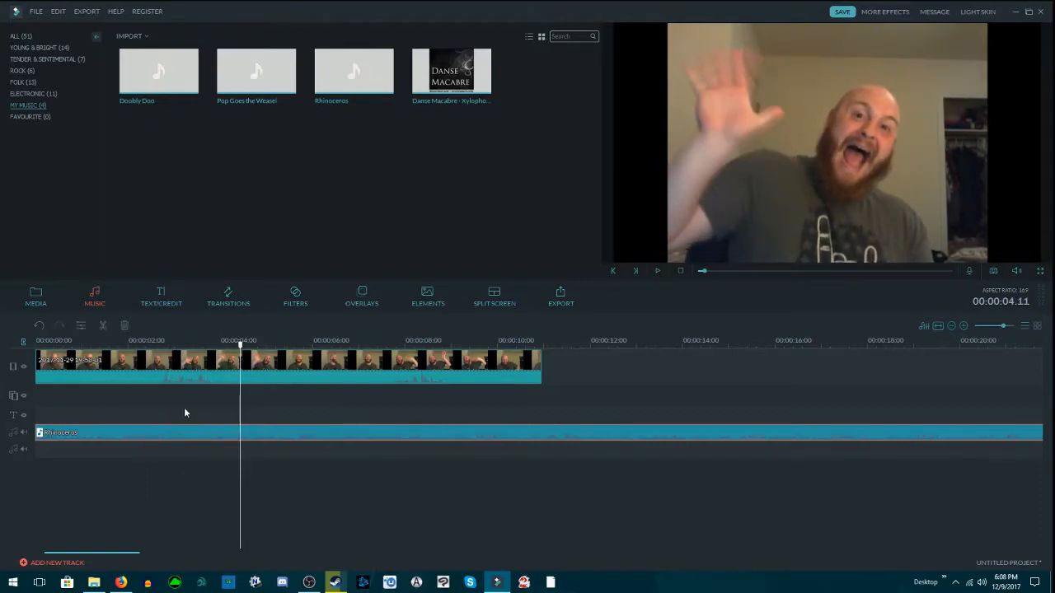
Step: Shift the Rhinoceros clip to start at 00:00:02.05 and play the project from the beginning to about 4 seconds
left_click_drag(44, 343, 21, 355)
left_click(52, 346)
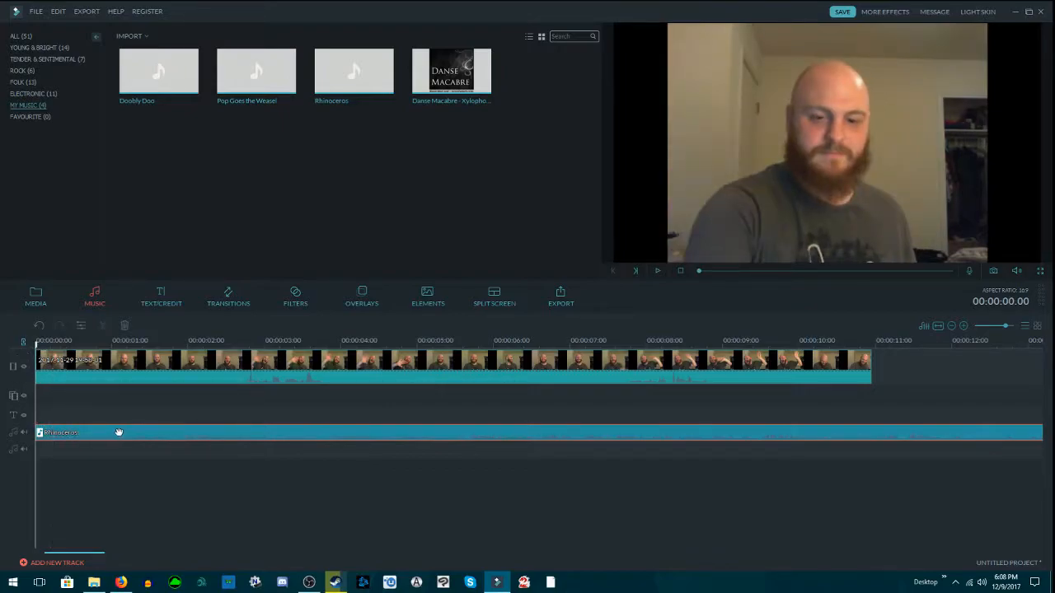
left_click_drag(118, 432, 287, 436)
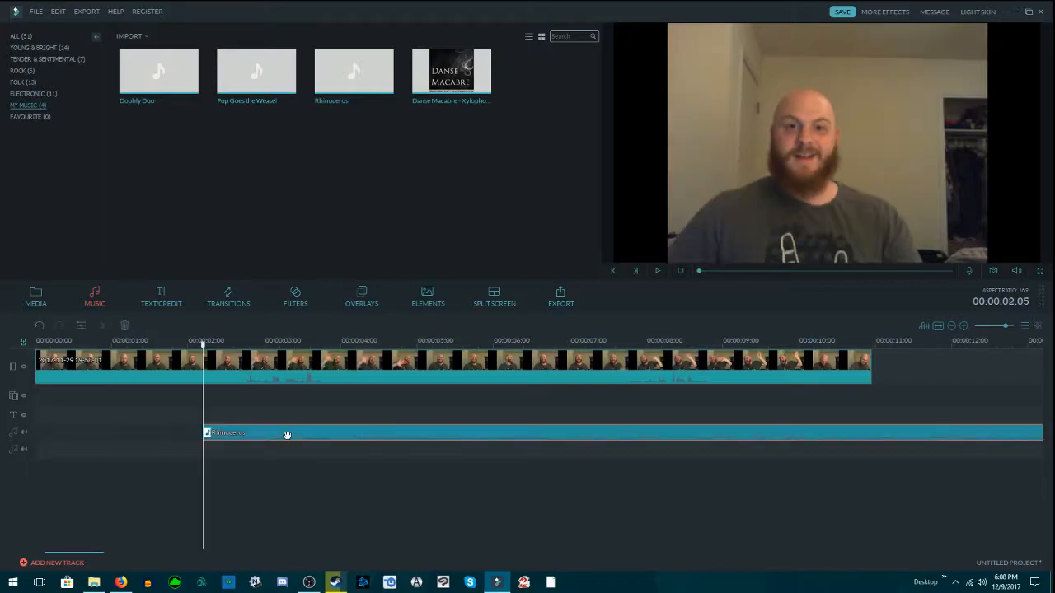
left_click(36, 342)
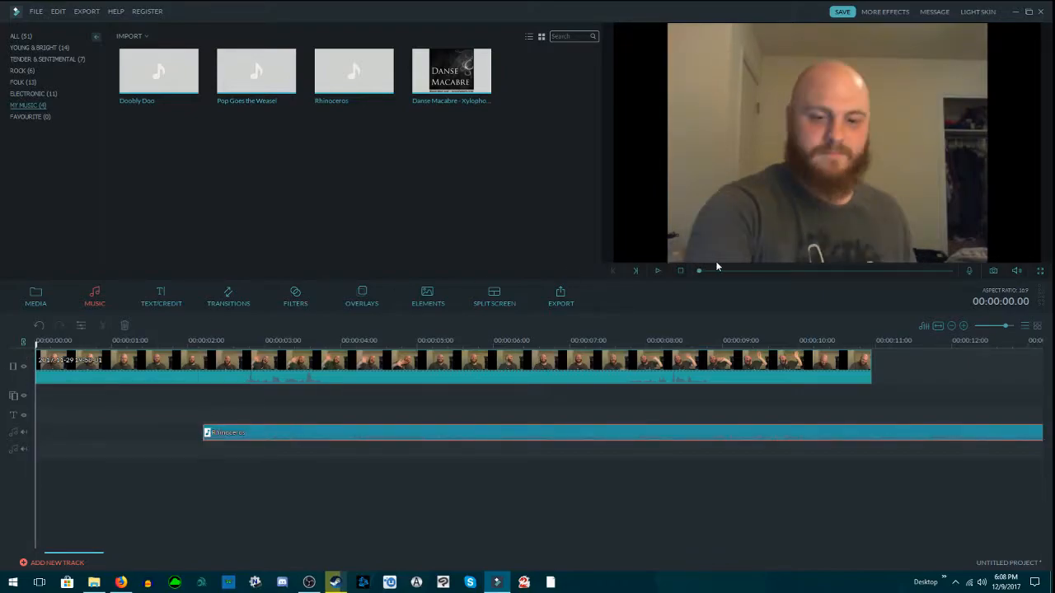
left_click(658, 271)
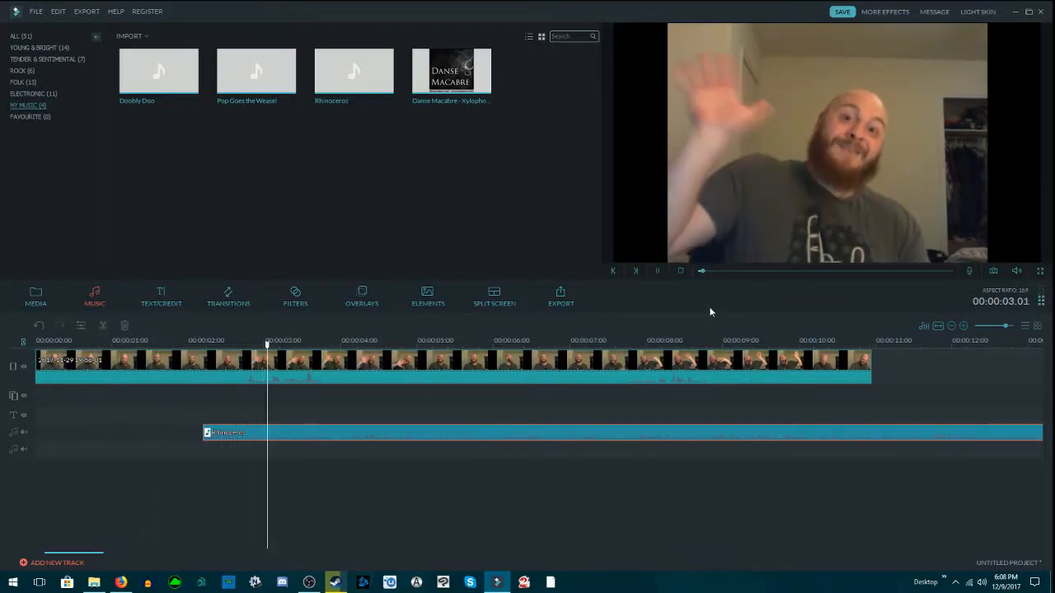
left_click(658, 271)
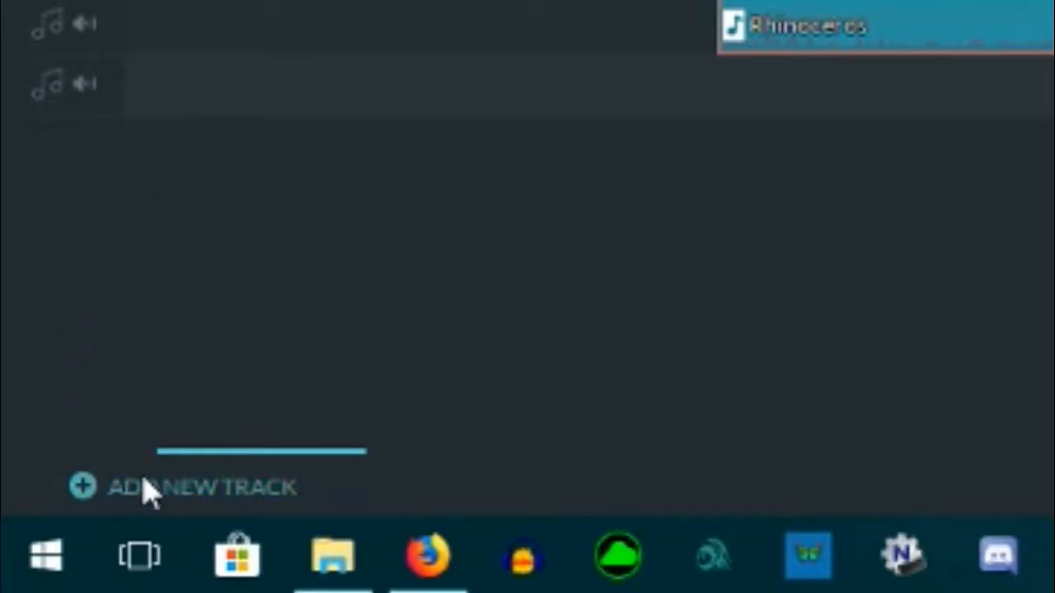
Step: Increase the project to three text tracks and three music tracks in the Track Manager
left_click(85, 488)
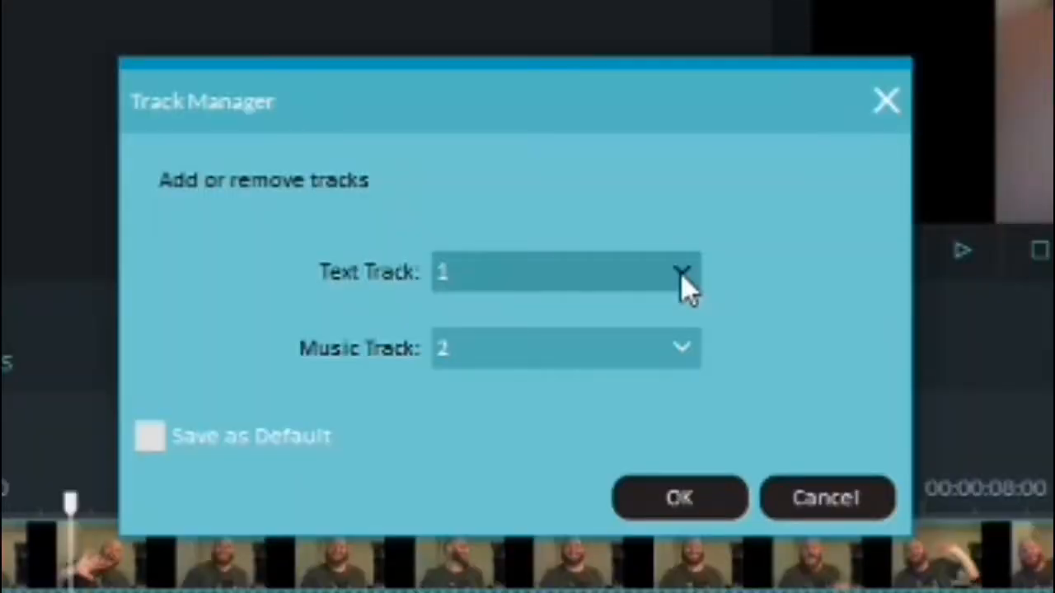
left_click(575, 277)
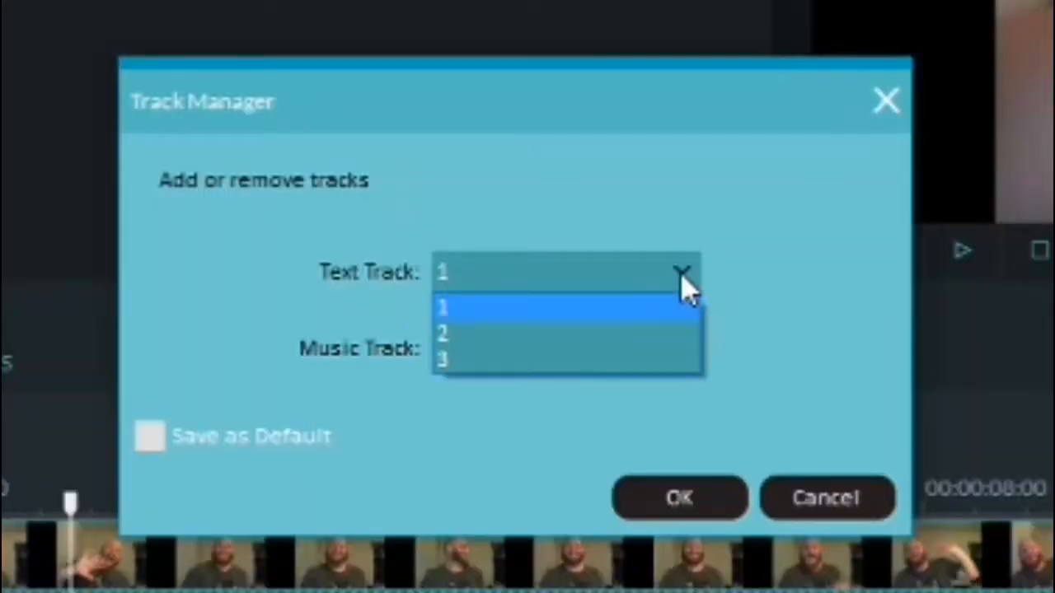
left_click(473, 361)
left_click(676, 353)
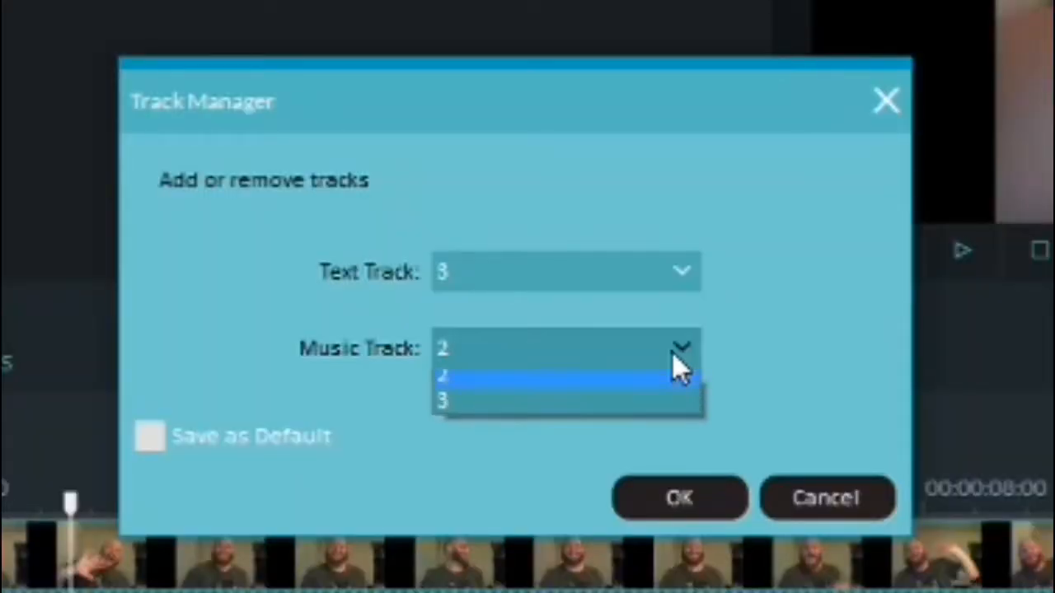
left_click(522, 439)
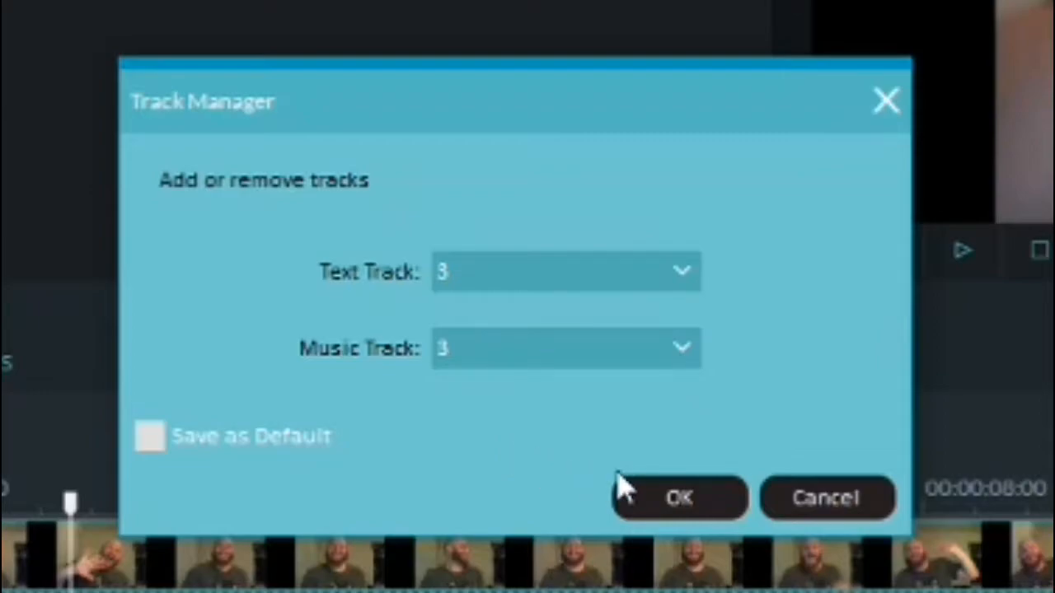
left_click(681, 499)
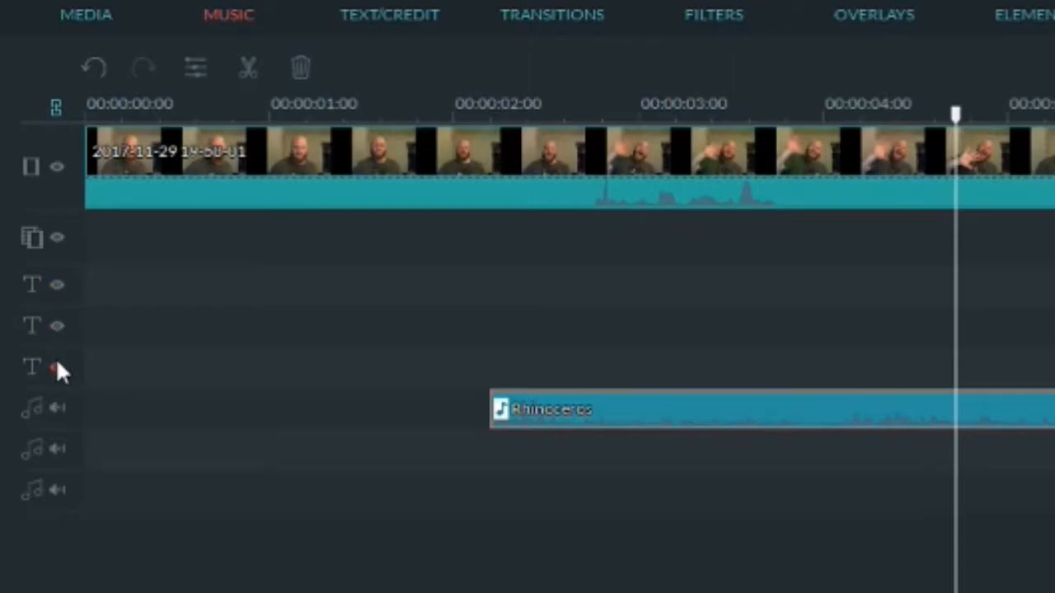
left_click(59, 286)
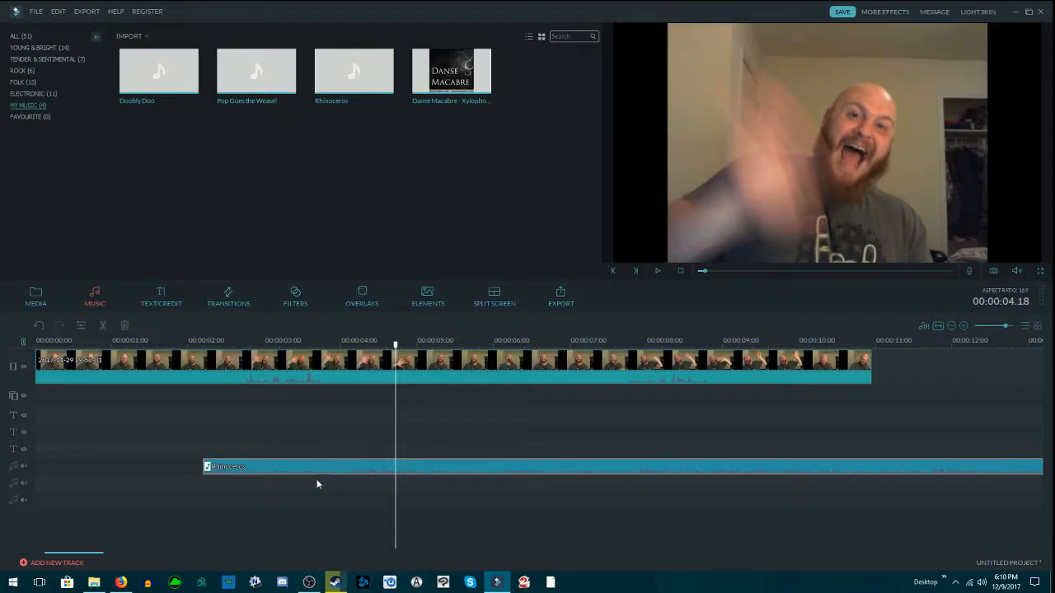
Step: Move the Rhinoceros clip to start at 00:00:01.08 and delete it from the timeline
left_click_drag(334, 469, 266, 466)
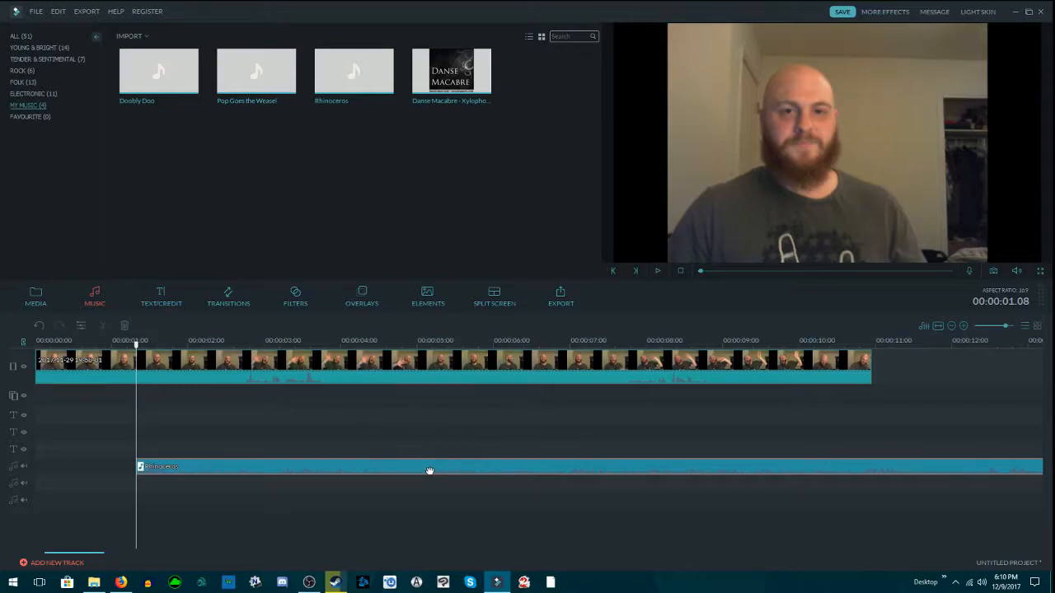
key("Delete")
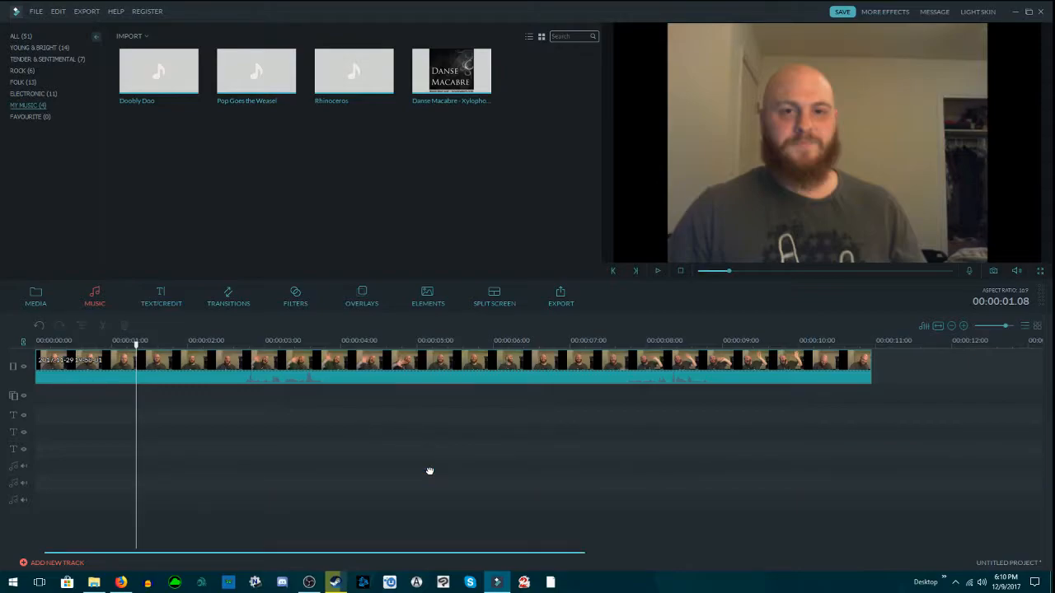
Step: Detach the audio from the video clip and play both clips from 00:00:01.08 to about 9 seconds
left_click(288, 370)
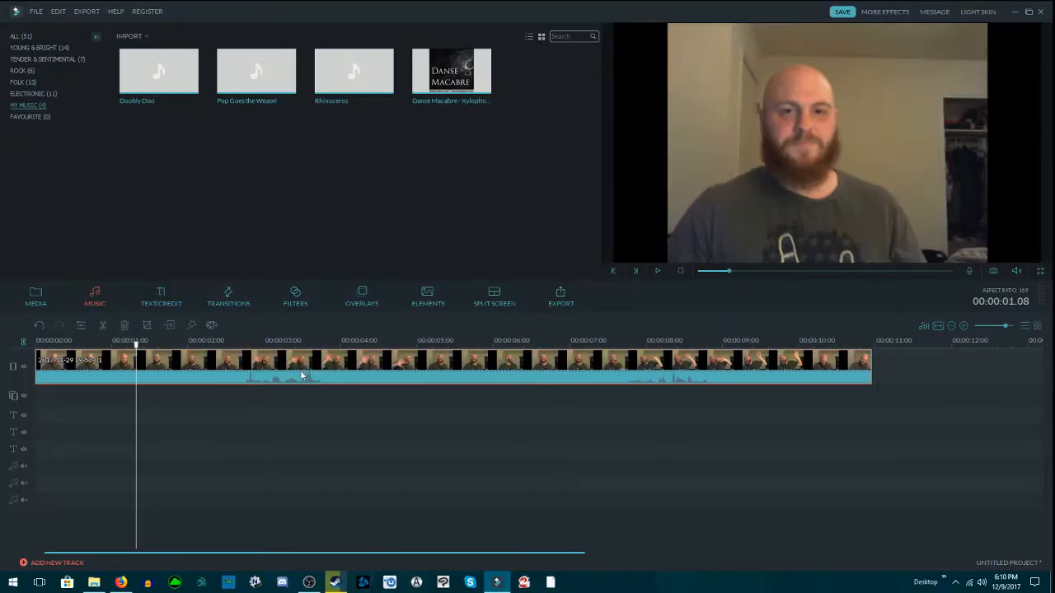
right_click(633, 237)
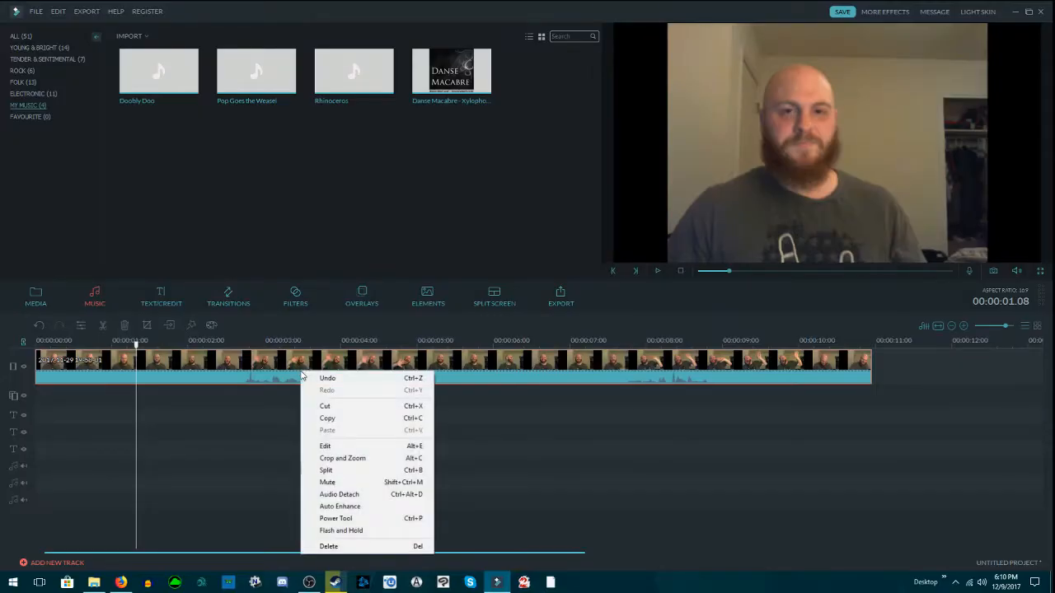
left_click(363, 498)
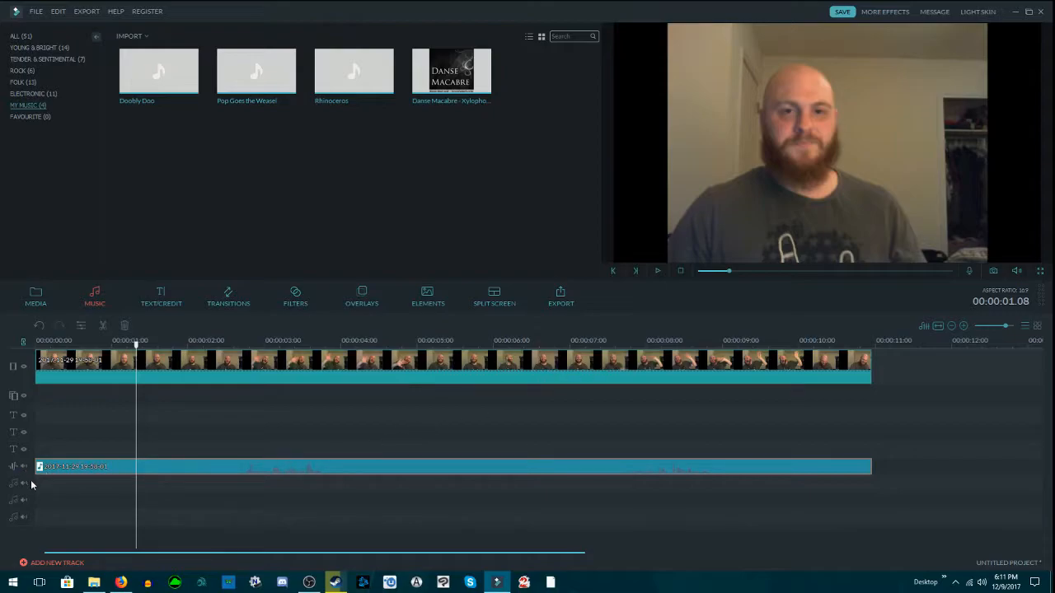
left_click(76, 436)
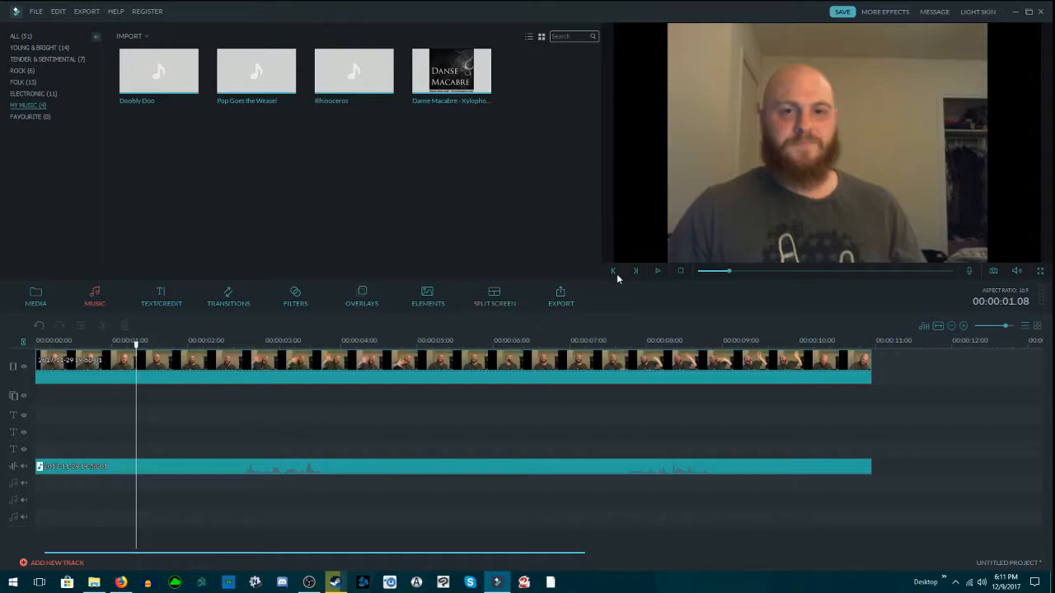
left_click(656, 271)
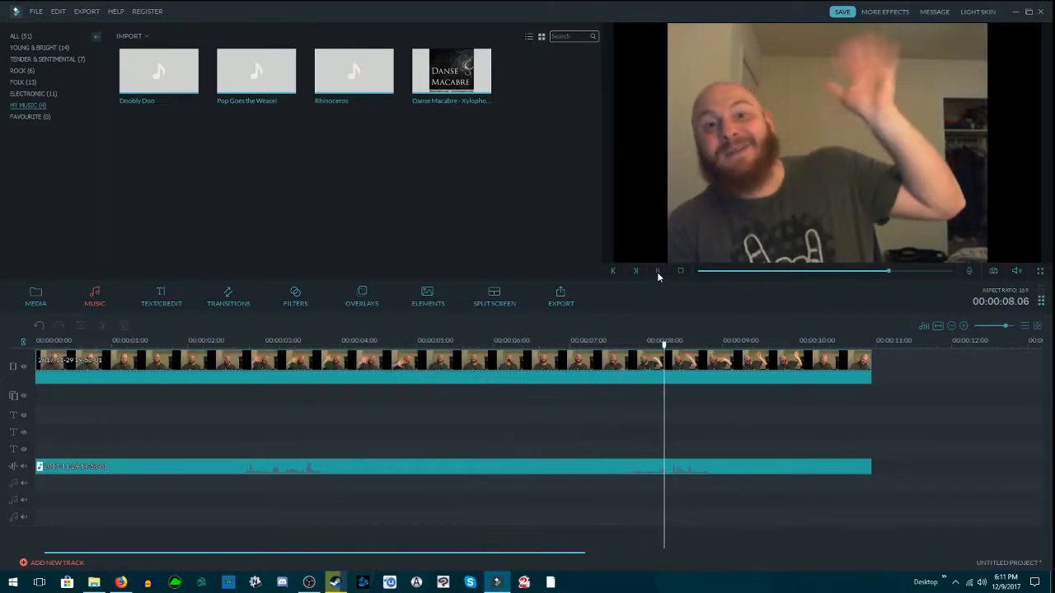
left_click(657, 272)
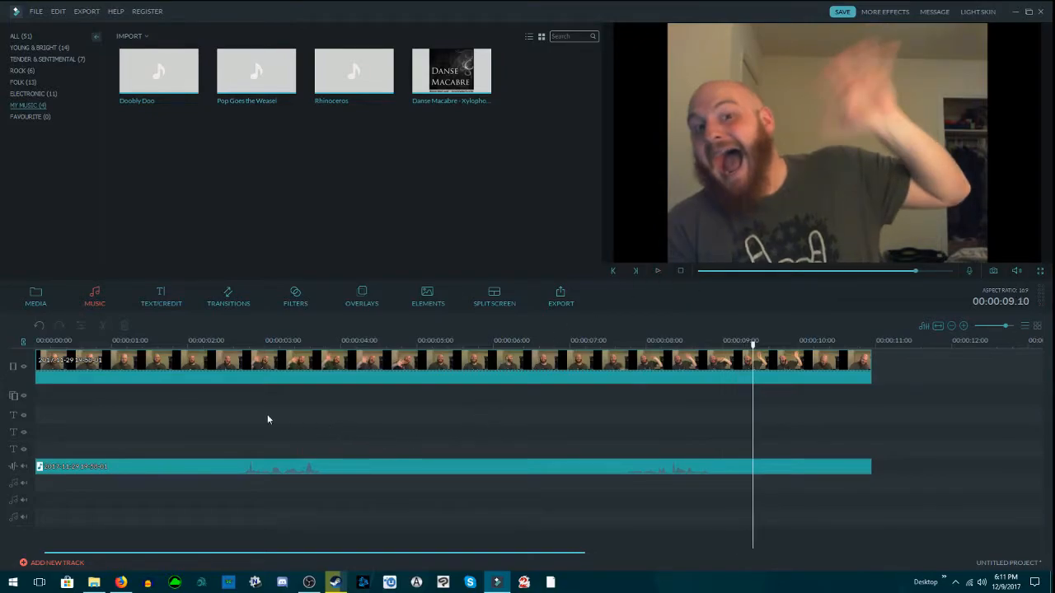
Step: Shift the detached audio clip to start at 00:00:00.10 and play it against the video from 00:00:02.19
left_click(242, 467)
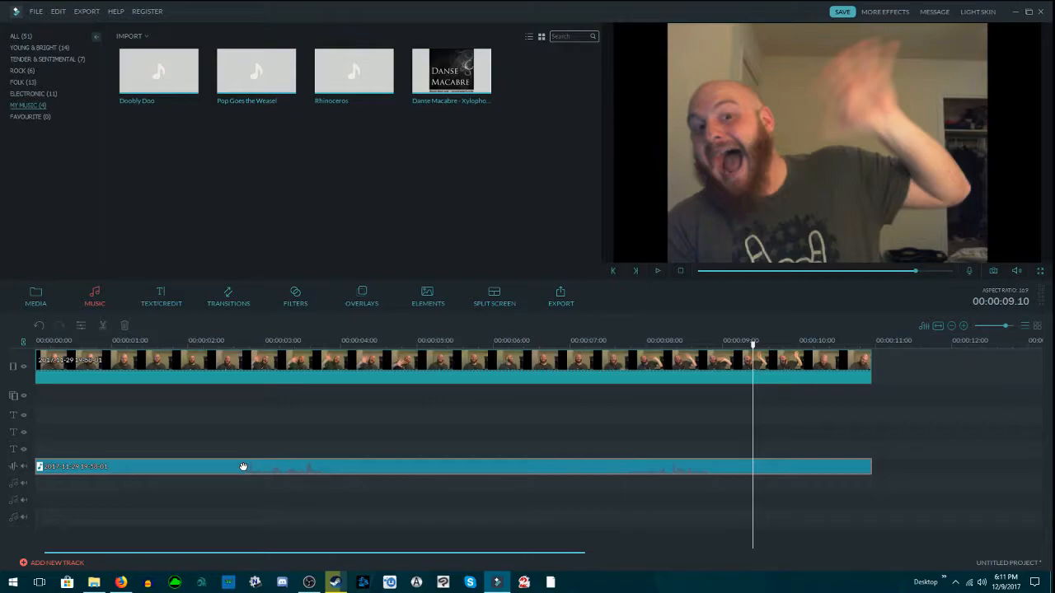
left_click_drag(243, 467, 275, 468)
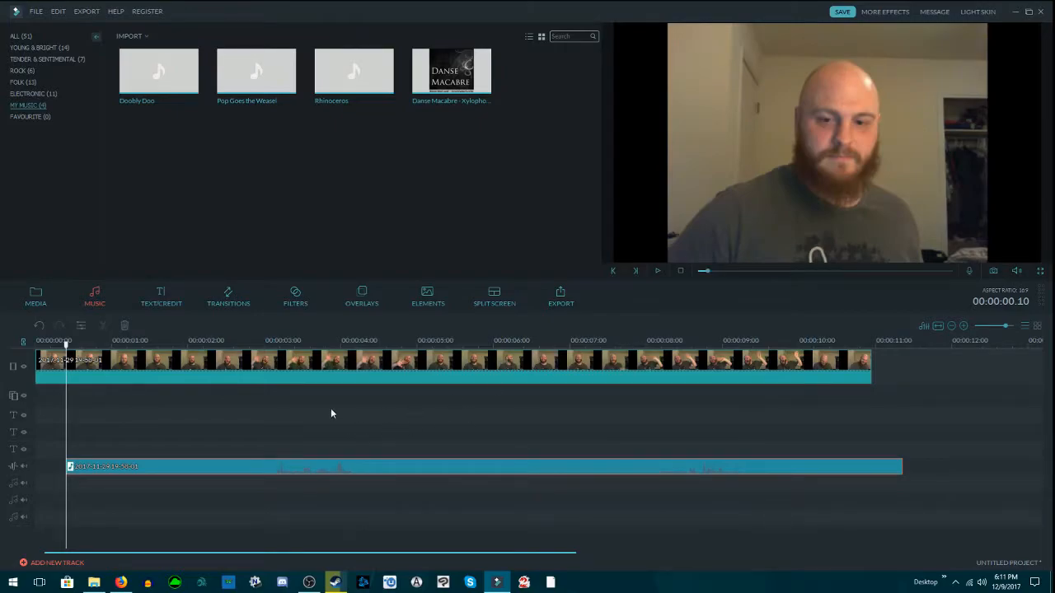
left_click(250, 337)
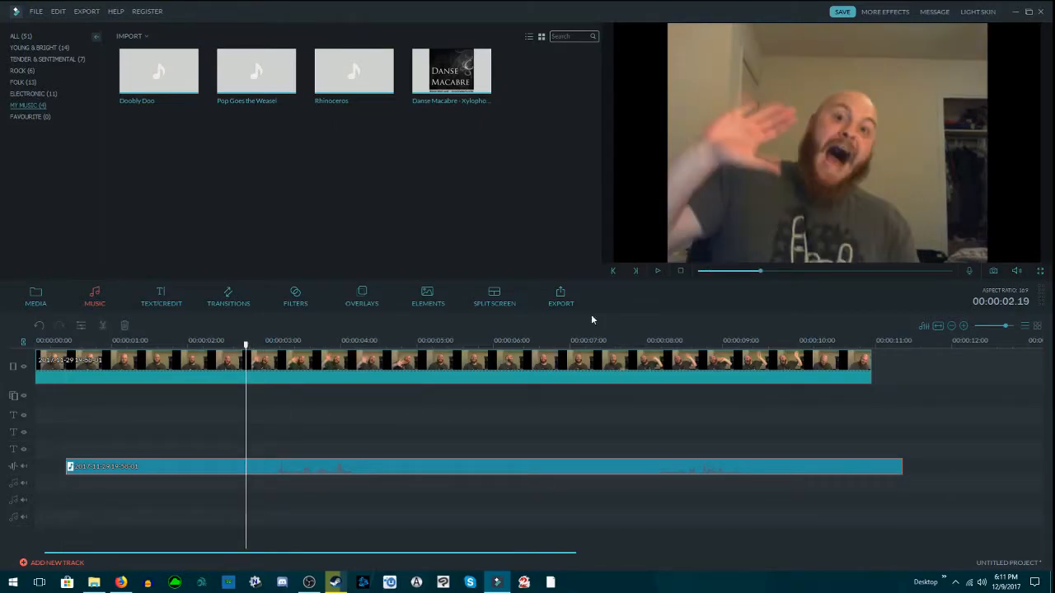
left_click(657, 272)
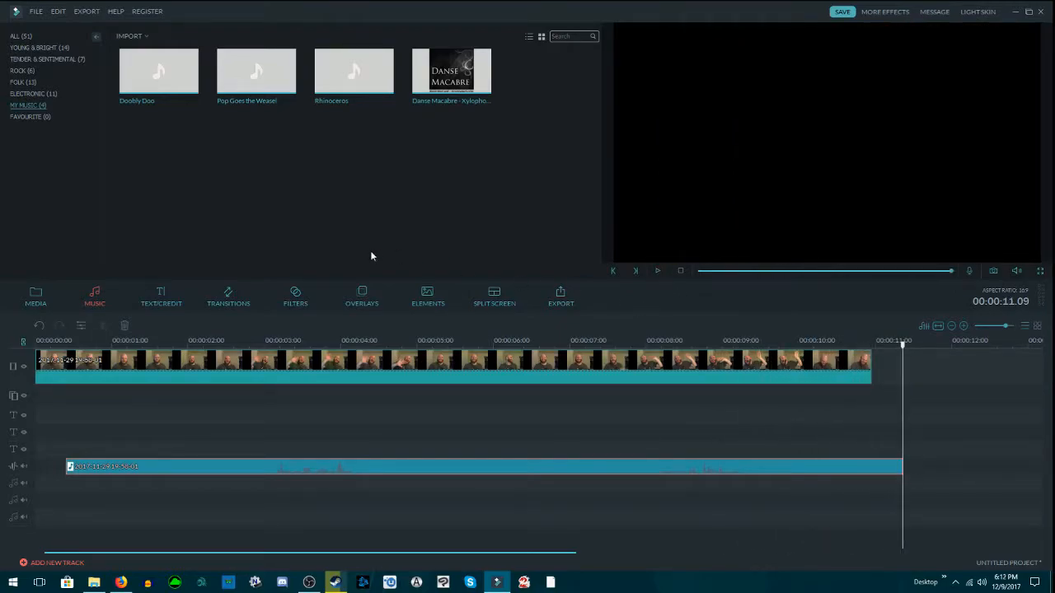
Step: Realign the detached audio clip with the start of the video and place the playhead at 00:00:03.01
left_click(218, 341)
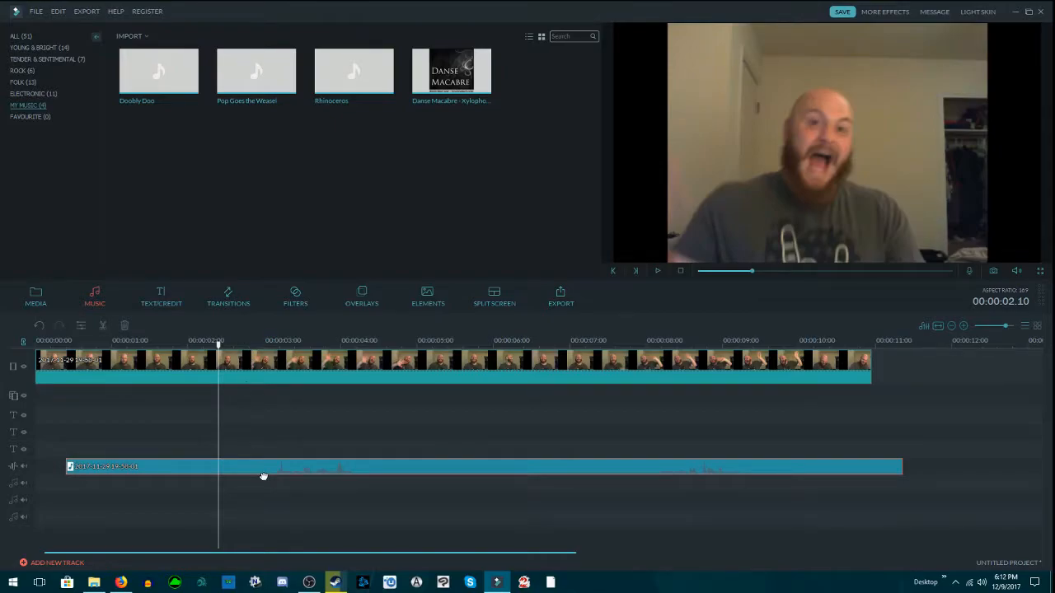
left_click_drag(257, 467, 229, 466)
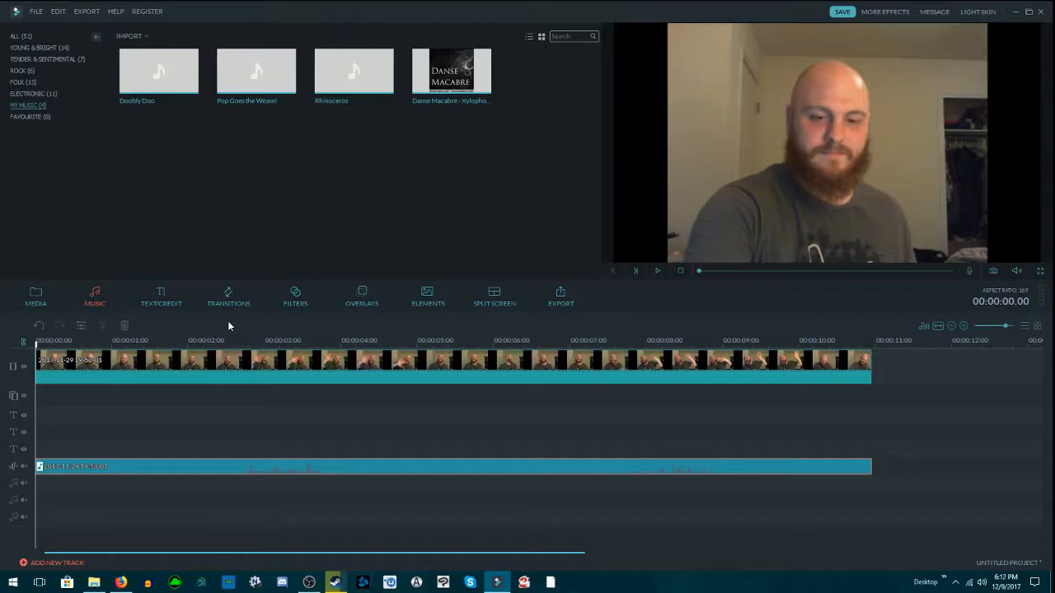
left_click(235, 346)
left_click(267, 345)
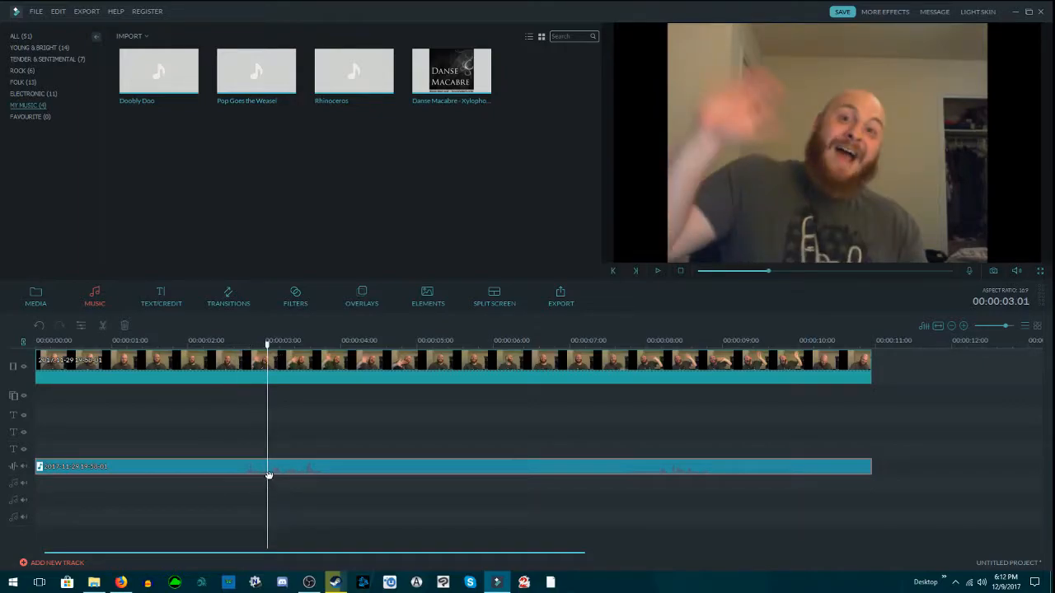
Step: Split the detached audio clip at 00:00:03.01 and select its two pieces alternately, ending with the second piece selected
left_click(104, 328)
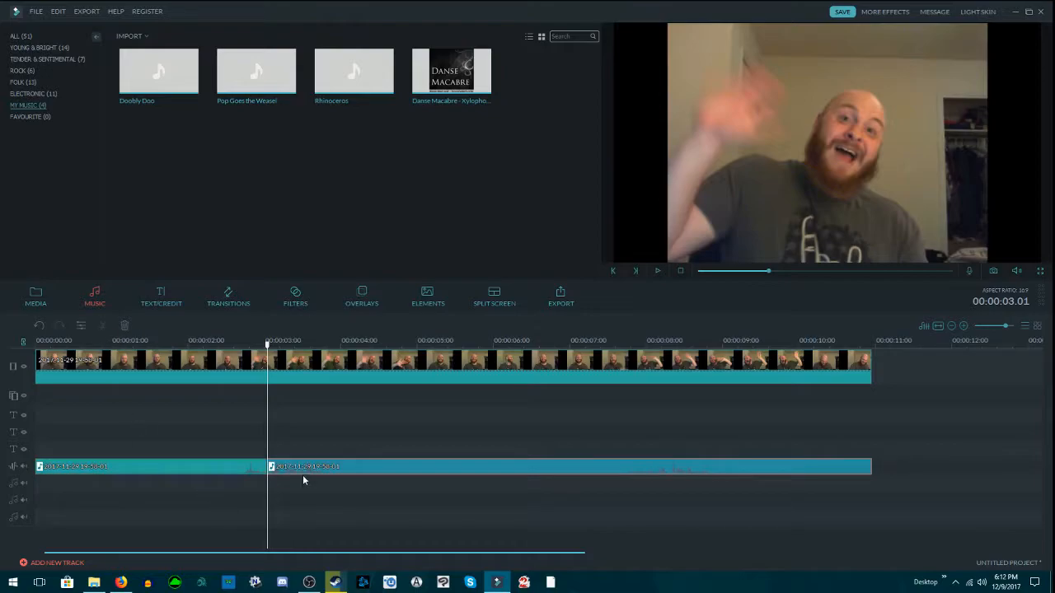
left_click(250, 467)
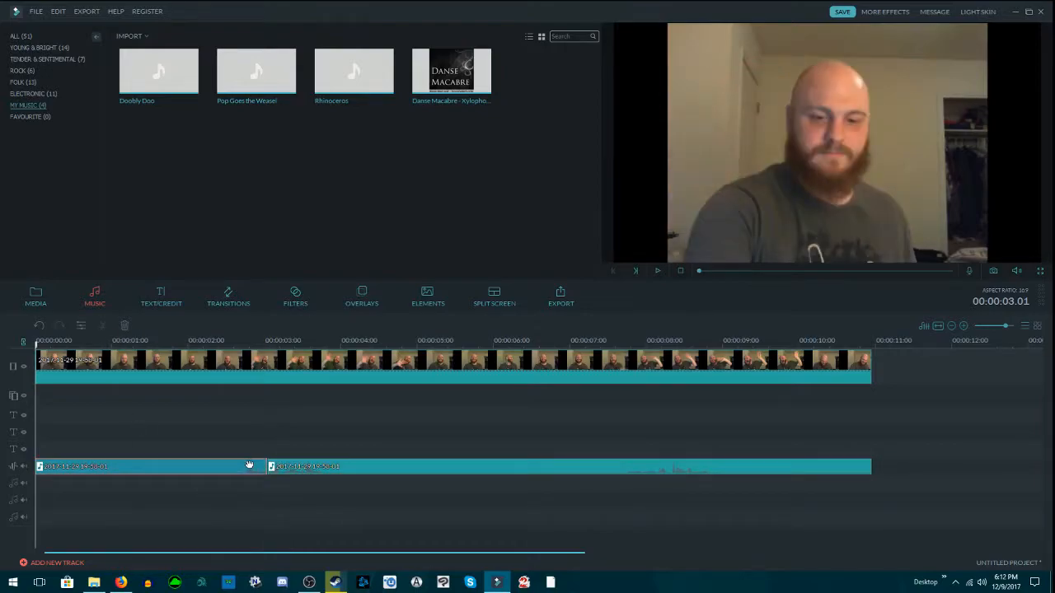
left_click(288, 469)
left_click(230, 474)
left_click(311, 468)
left_click(248, 466)
left_click(296, 467)
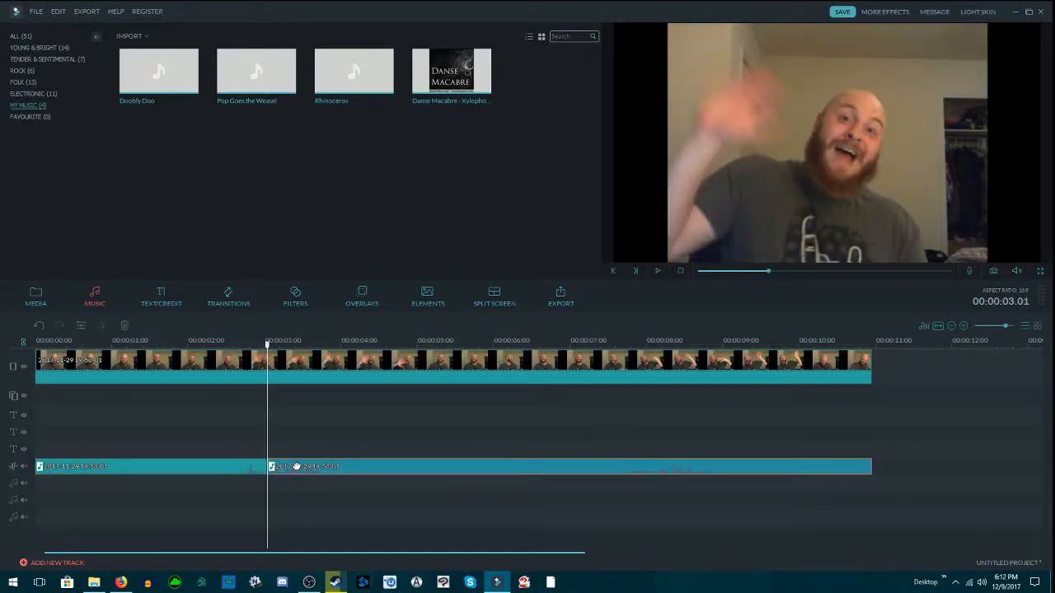
left_click(244, 469)
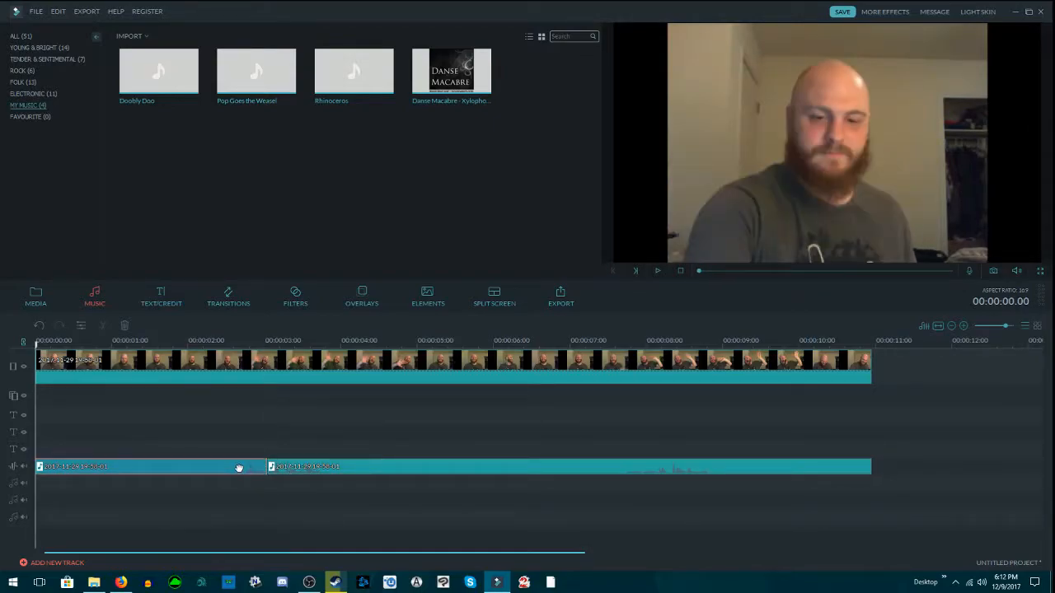
left_click(327, 470)
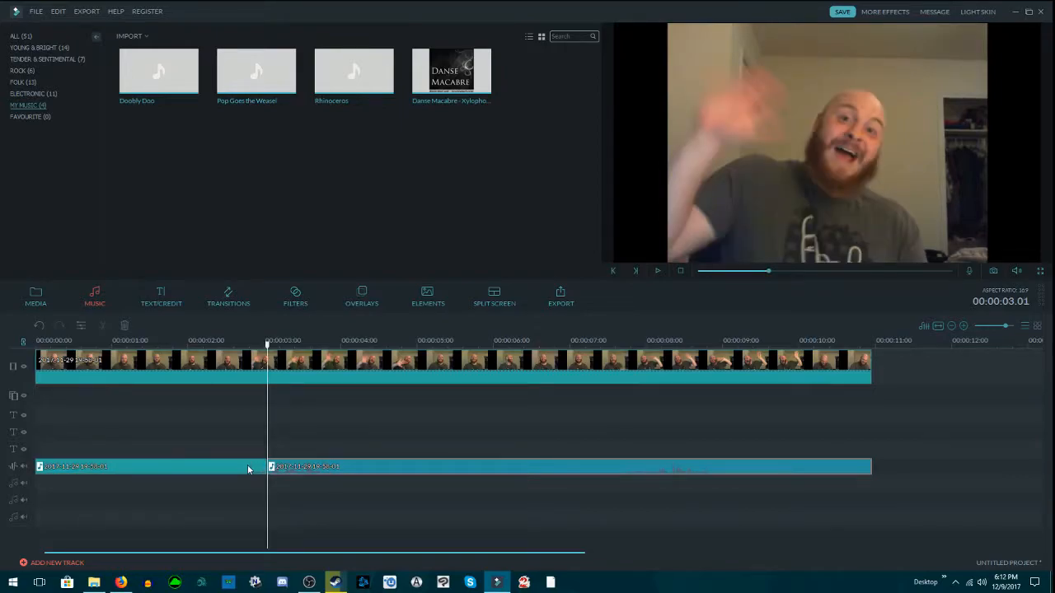
left_click(251, 468)
left_click(303, 467)
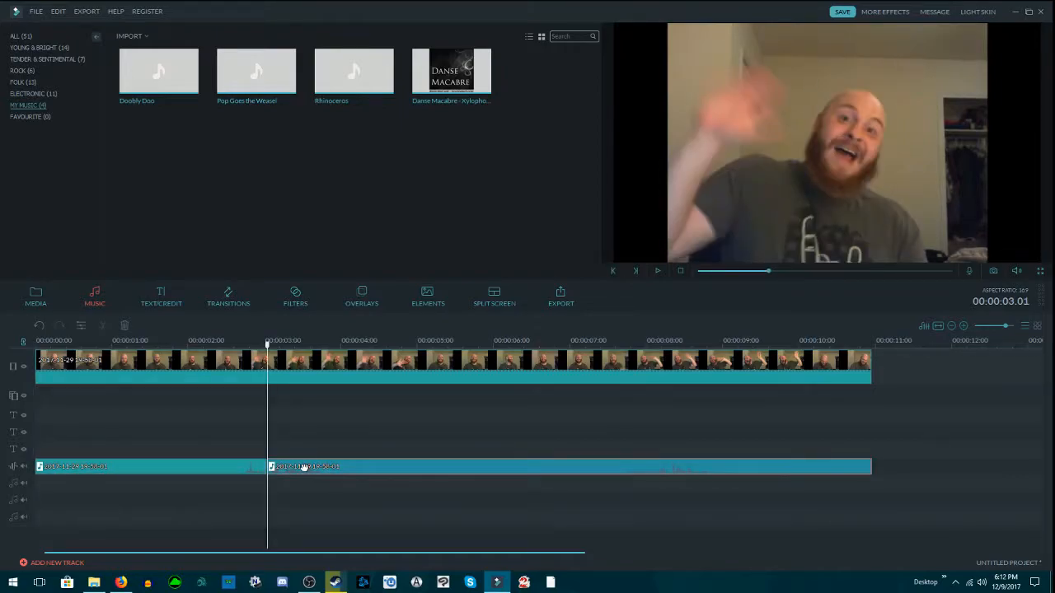